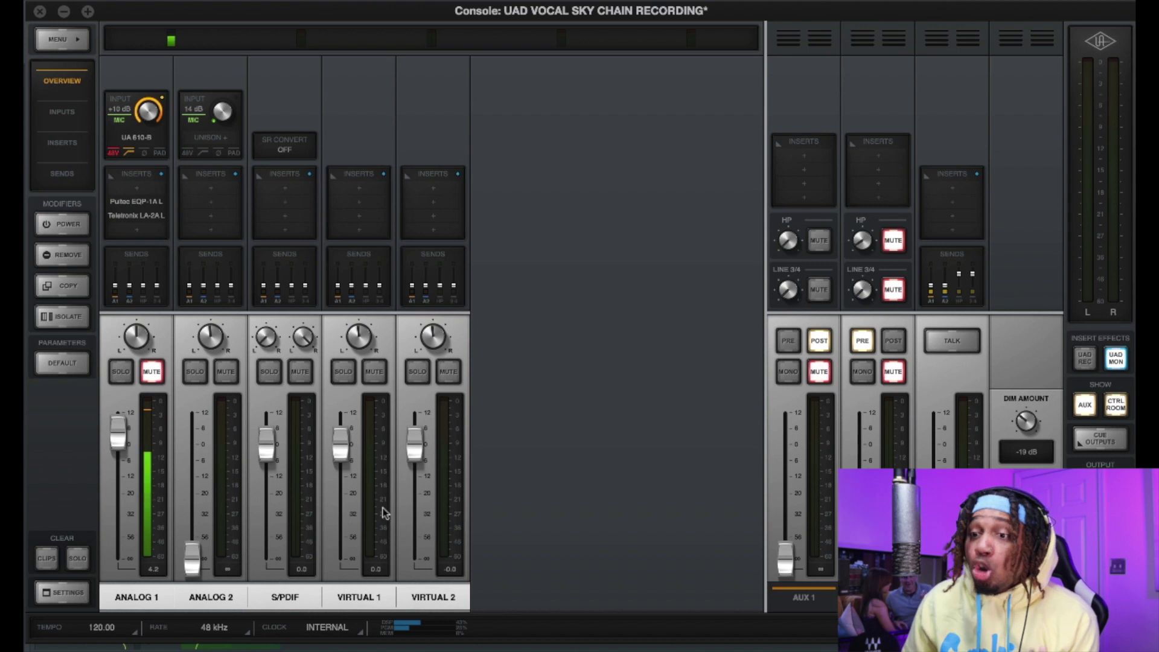
Step: Switch to FL Studio and set the YEAT PRESET mixer track's input to MIC/LINE/HIZ 1, accepting external input only
click(366, 648)
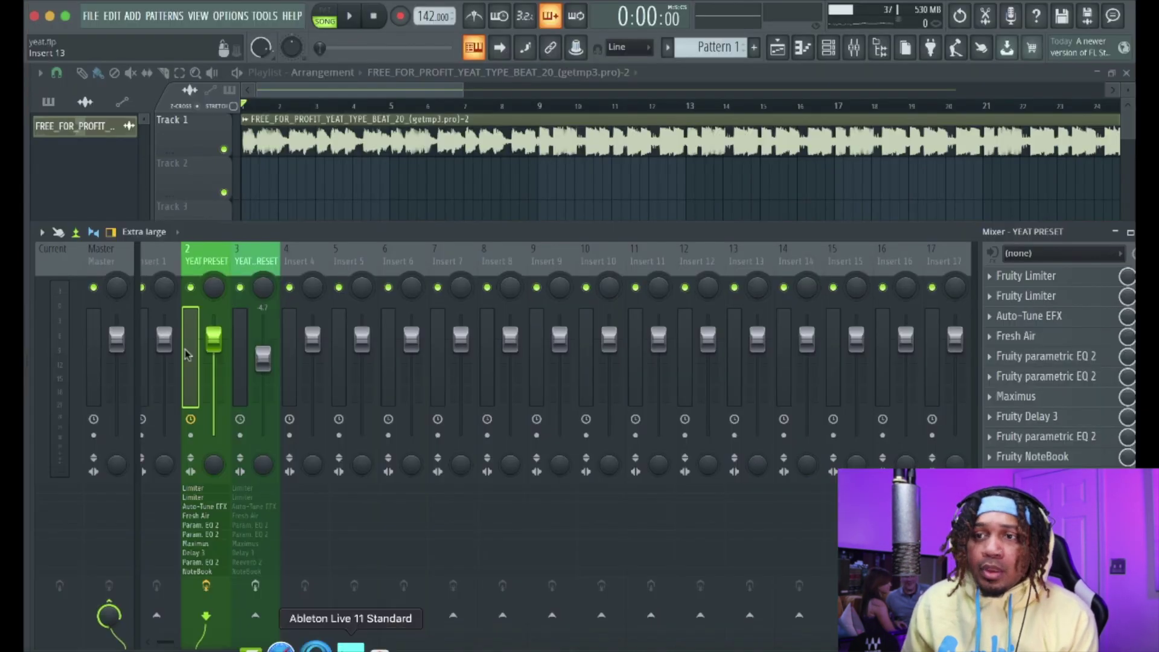
click(1043, 256)
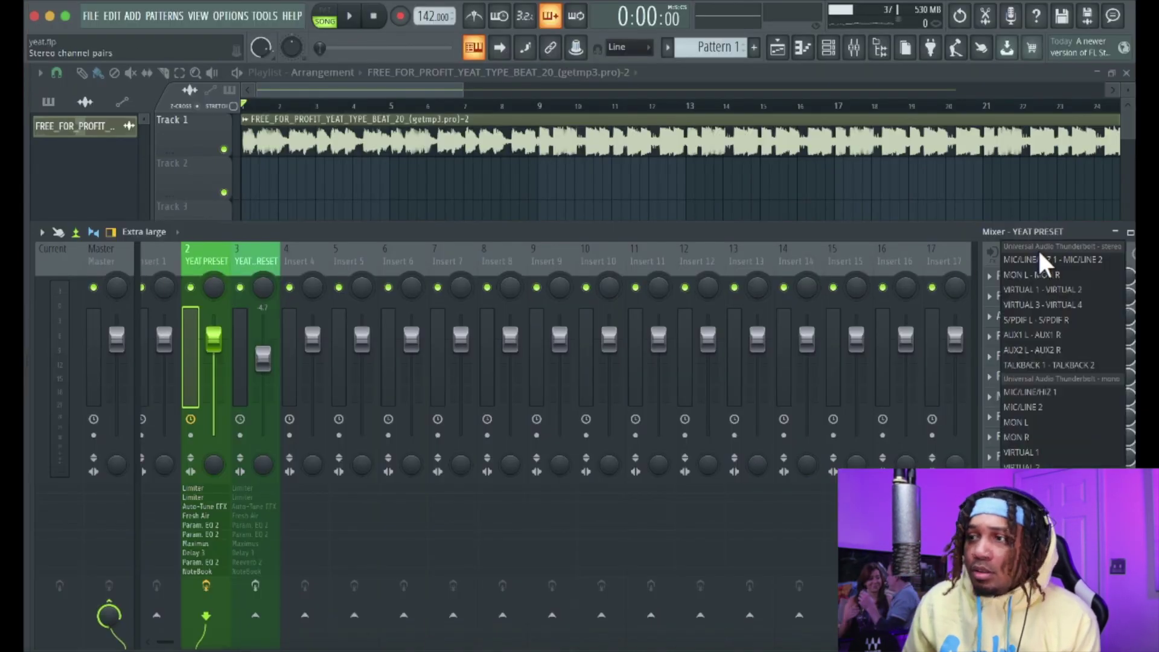
click(1057, 393)
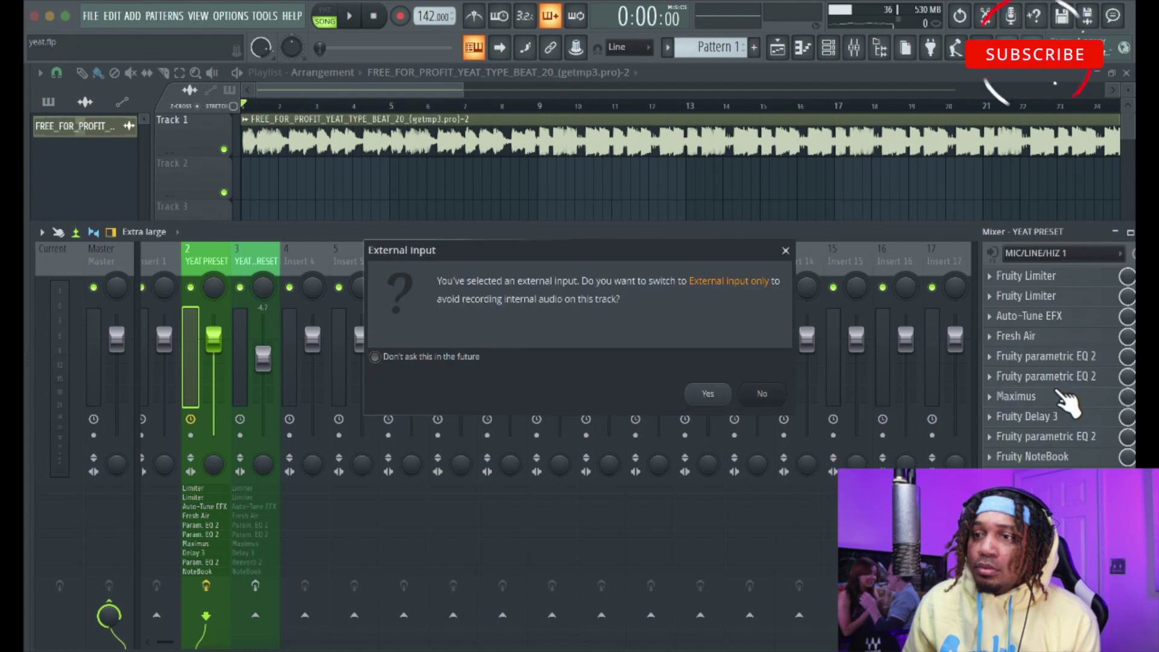
click(706, 391)
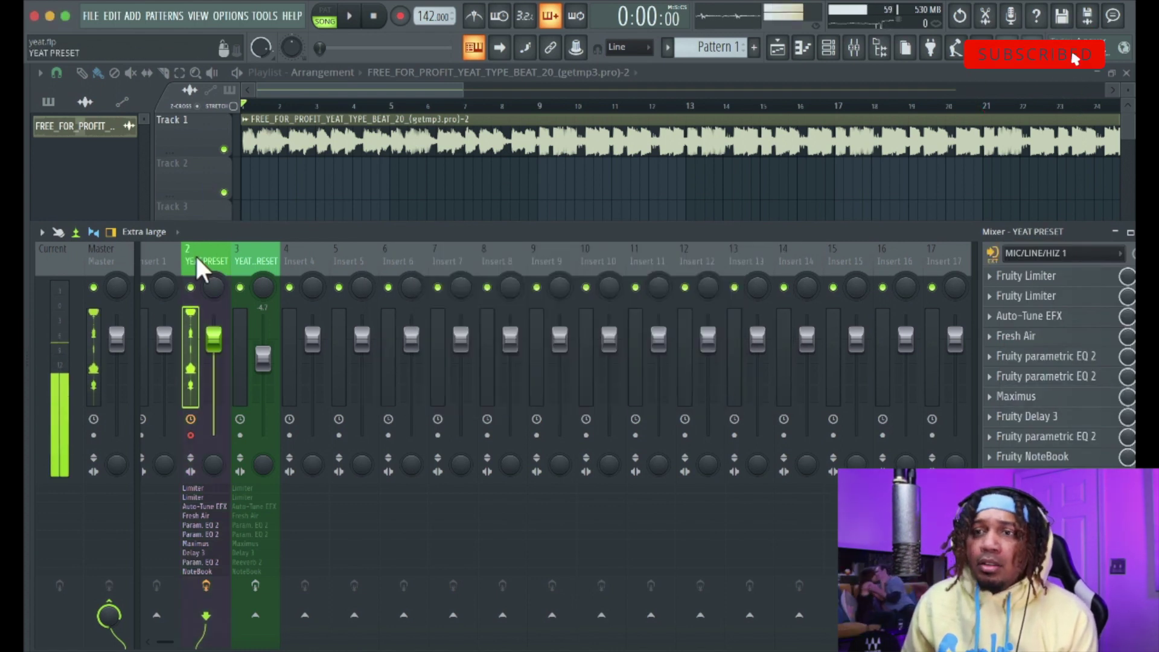
Step: Assign the YEAT PRESET mixer track to a new audio track and record a vocal take on it
right_click(212, 257)
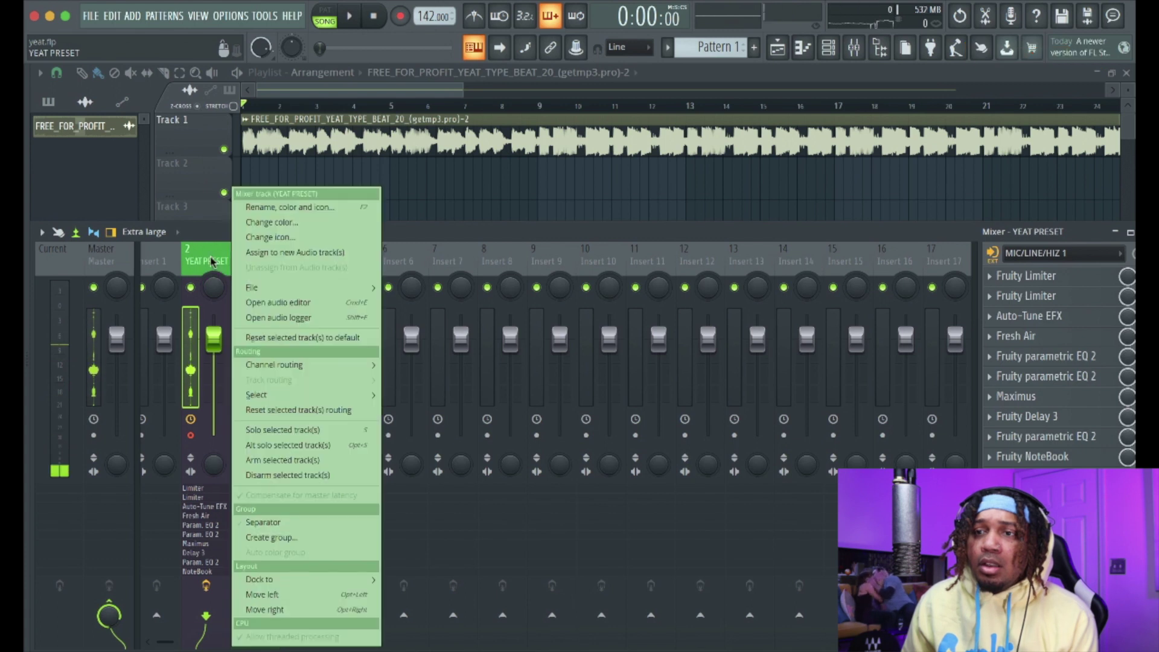
click(273, 251)
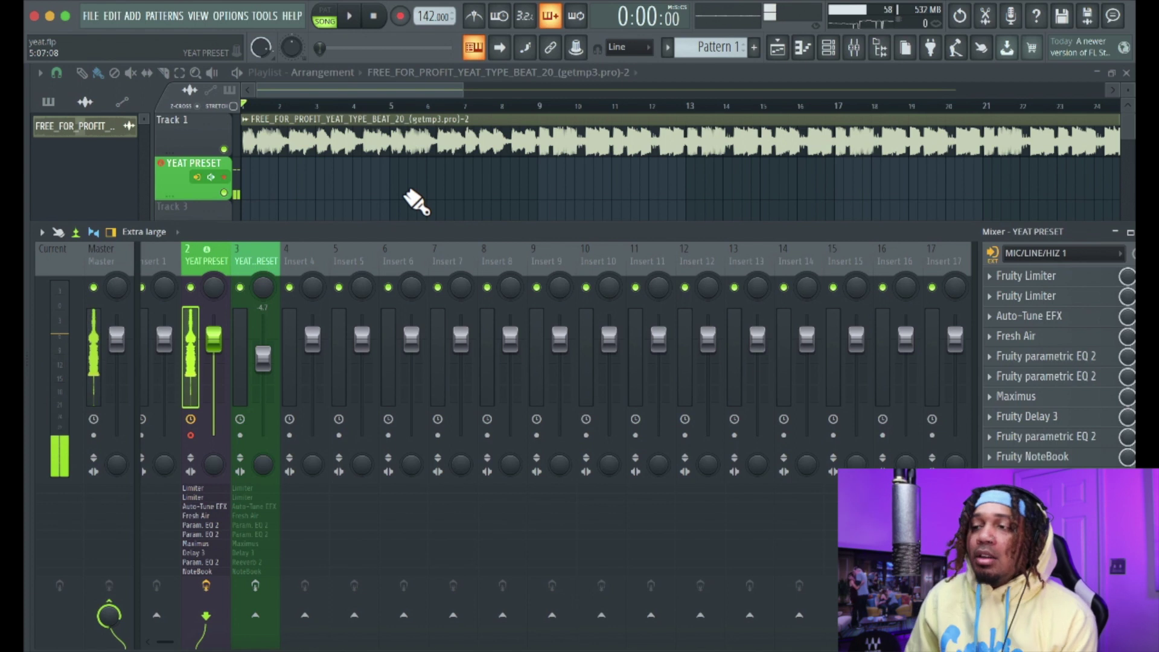
key(space)
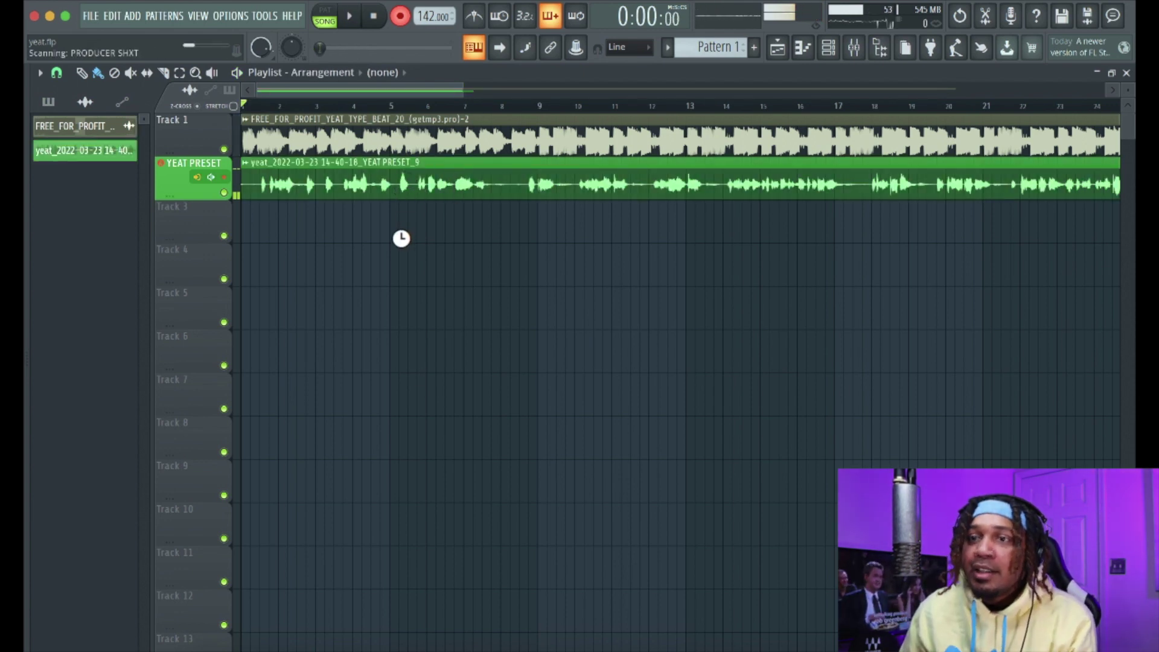
drag(400, 249, 398, 251)
drag(392, 196, 388, 187)
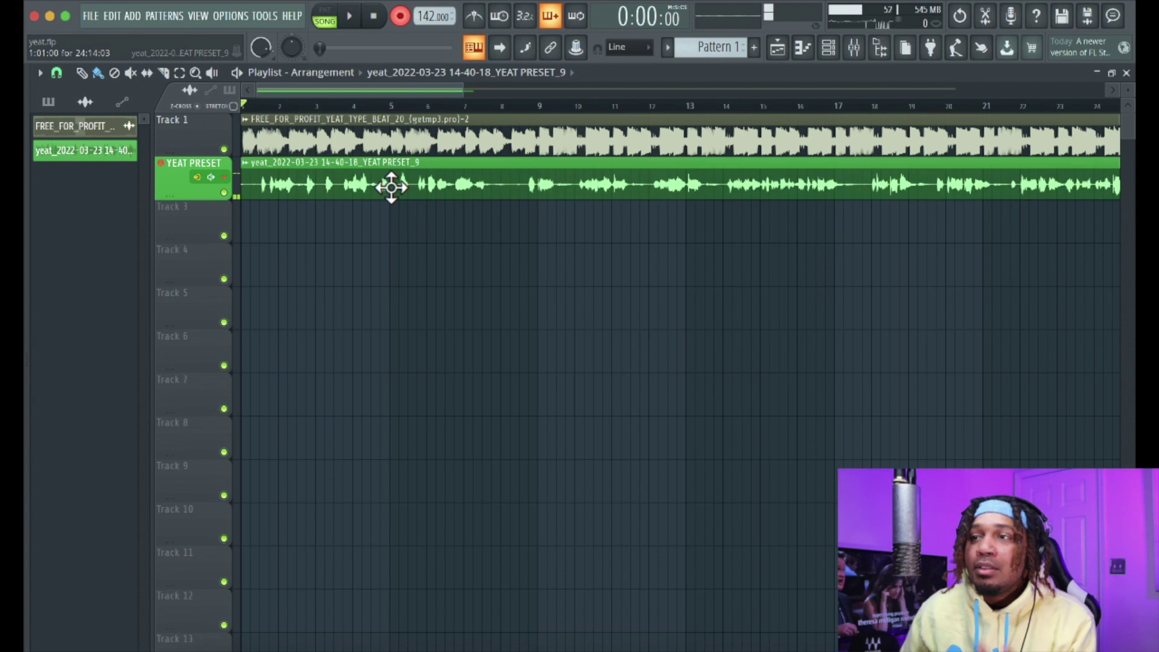
Step: Bring the mixer back up, turn off the YEAT PRESET track's effects and disarm it
click(854, 48)
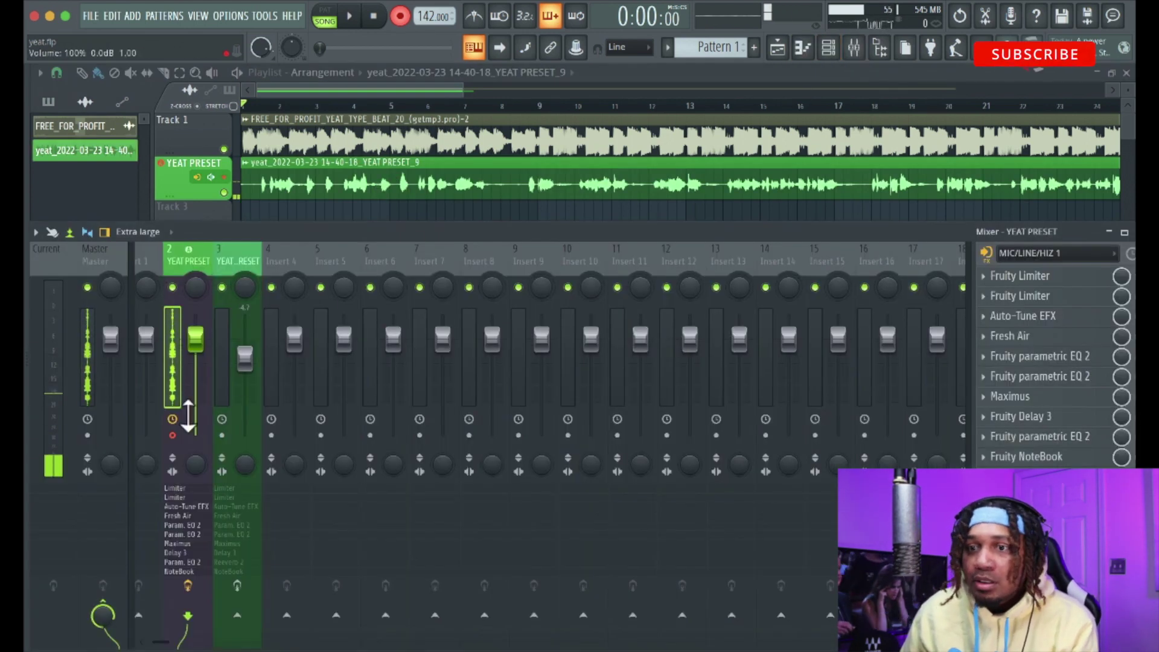
click(188, 586)
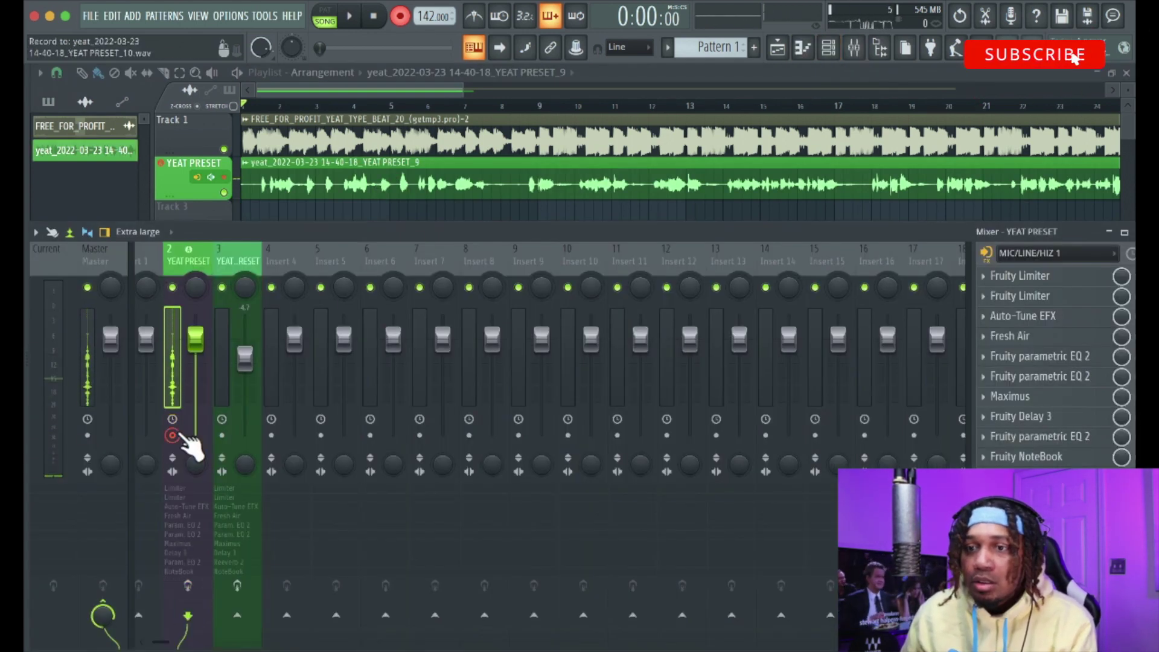
Step: Set the YEAT ADLIB PRESET mixer track's input to MIC/LINE/HIZ 1 and its recording mode to Post effects
click(249, 265)
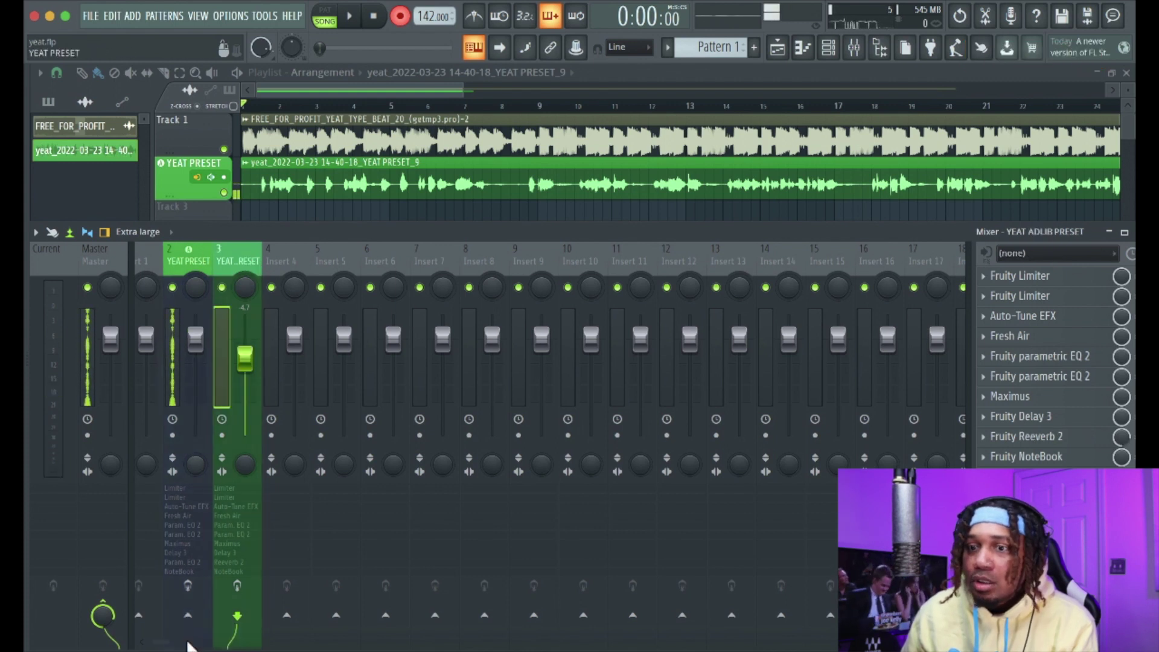
click(1034, 255)
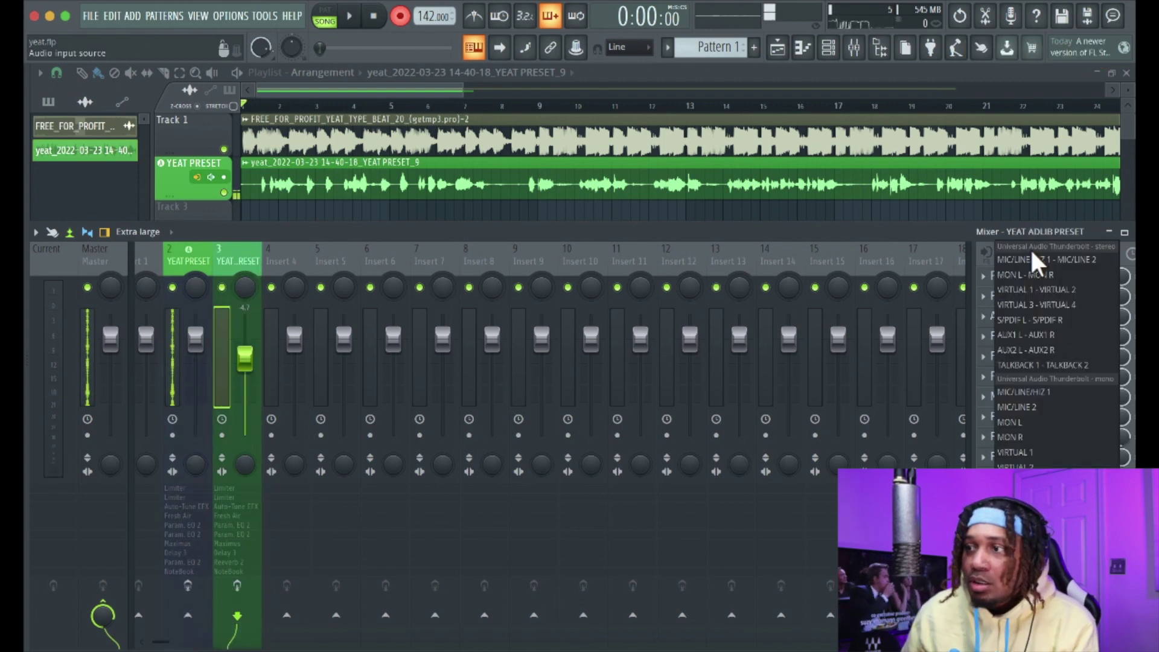
click(1052, 393)
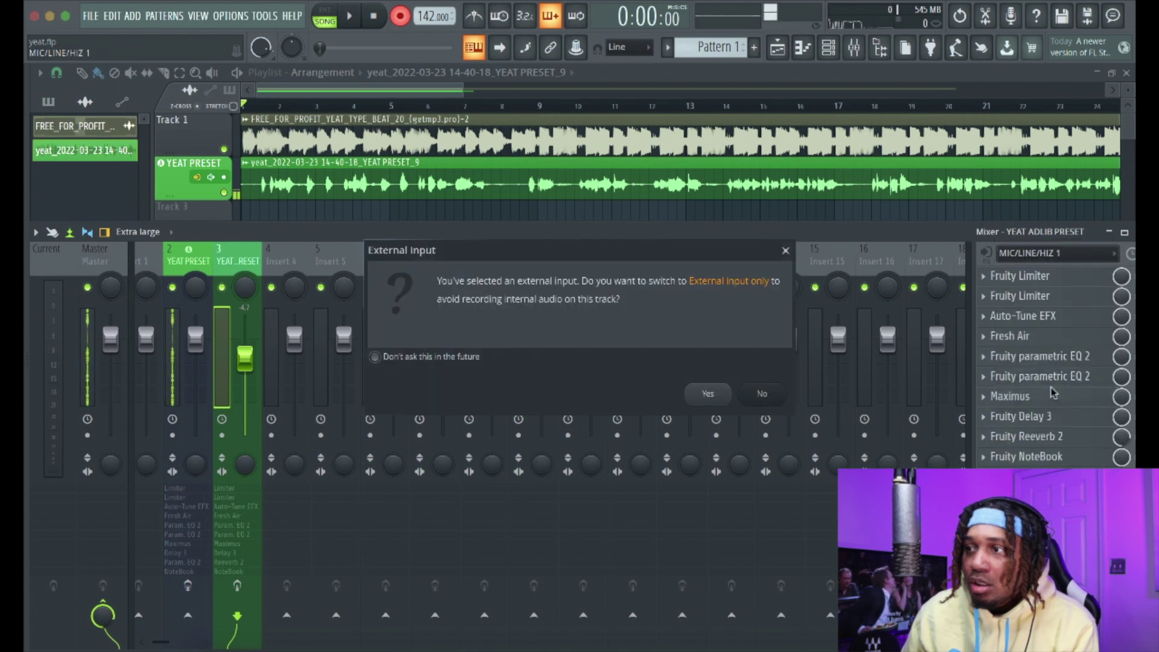
click(728, 394)
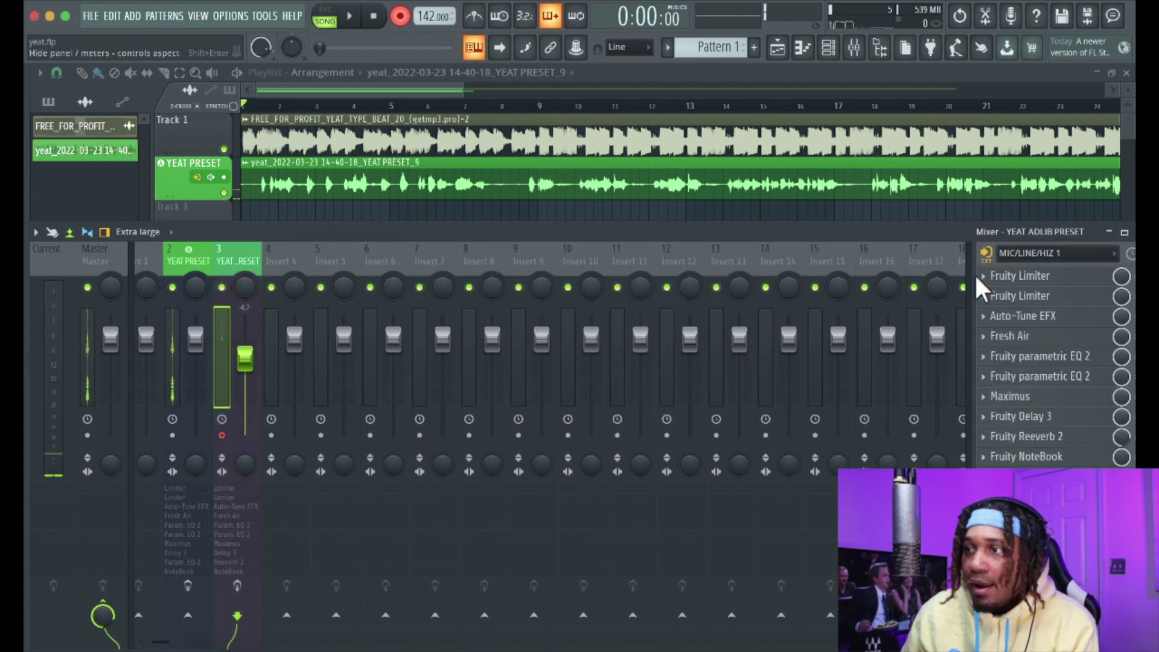
click(989, 256)
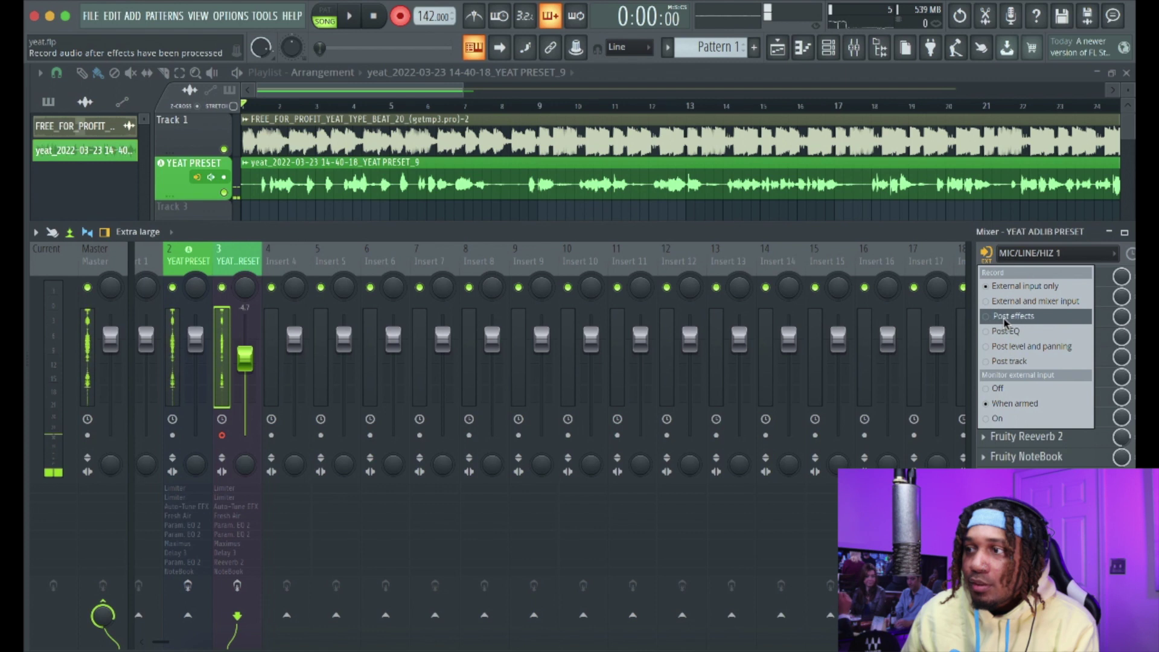
click(1013, 316)
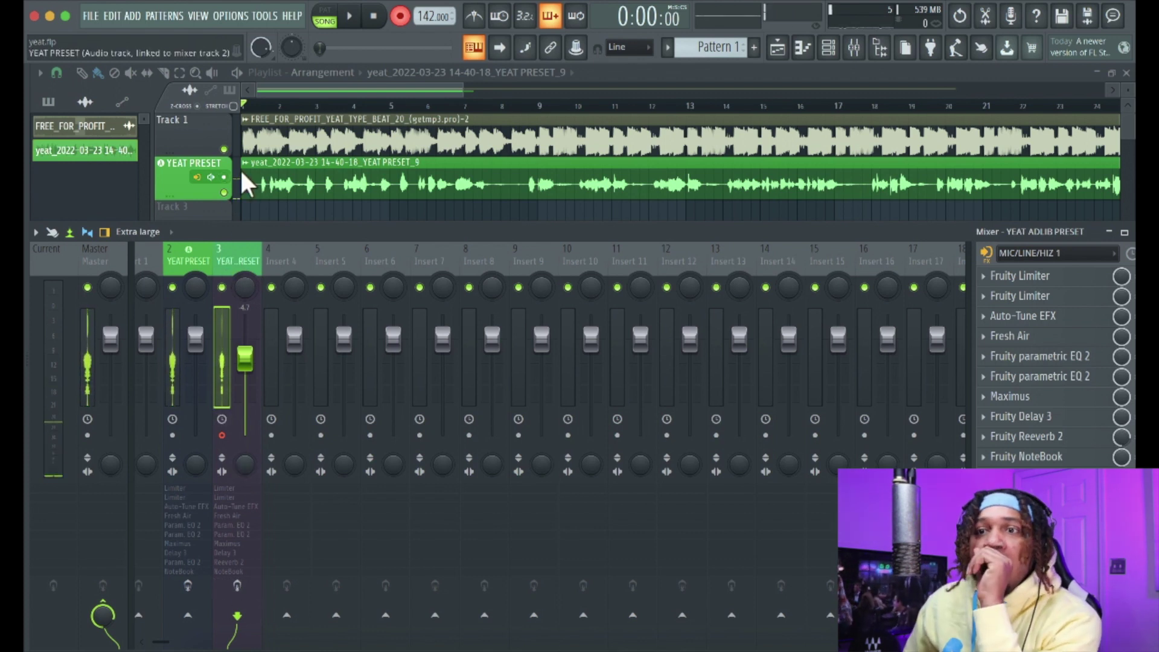
Step: Assign the YEAT ADLIB PRESET mixer track to a new audio track in the playlist
scroll(249, 171, down, 3)
scroll(255, 175, up, 2)
right_click(244, 257)
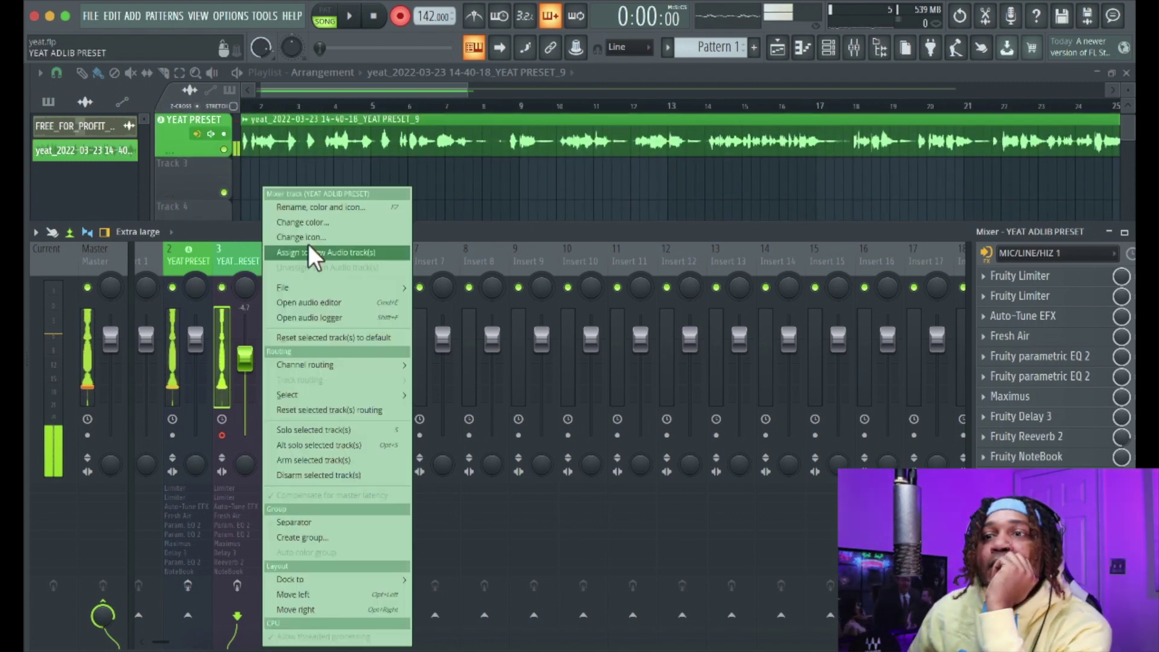
click(310, 254)
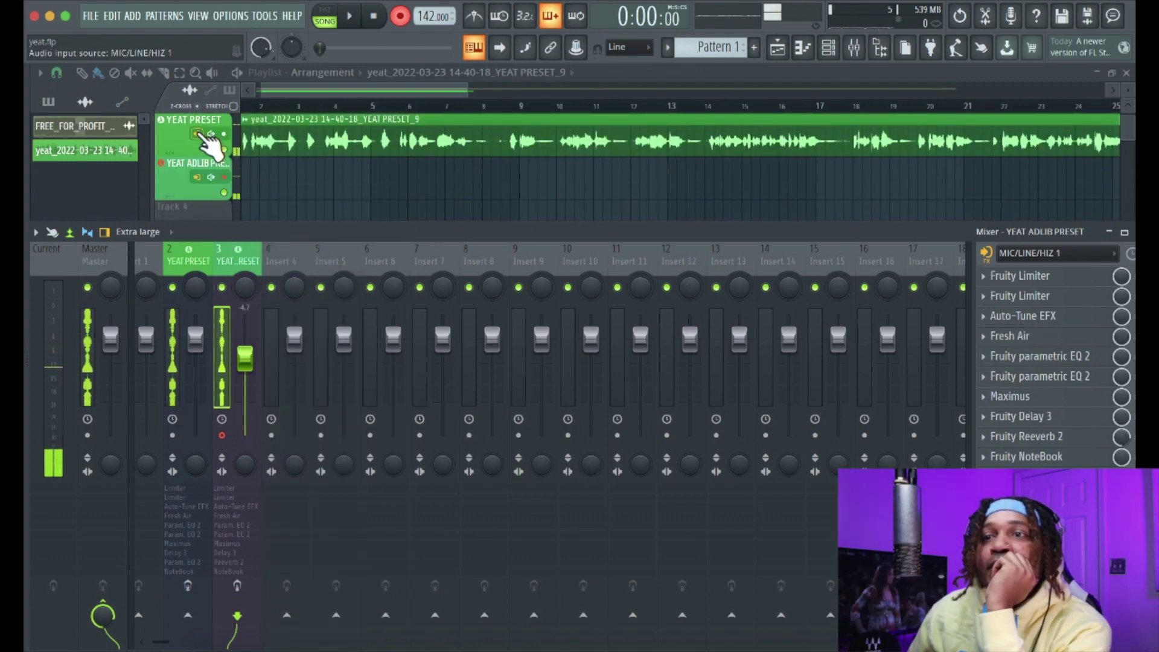
Step: Set the YEAT PRESET mixer track's audio input to none
click(188, 254)
click(1033, 255)
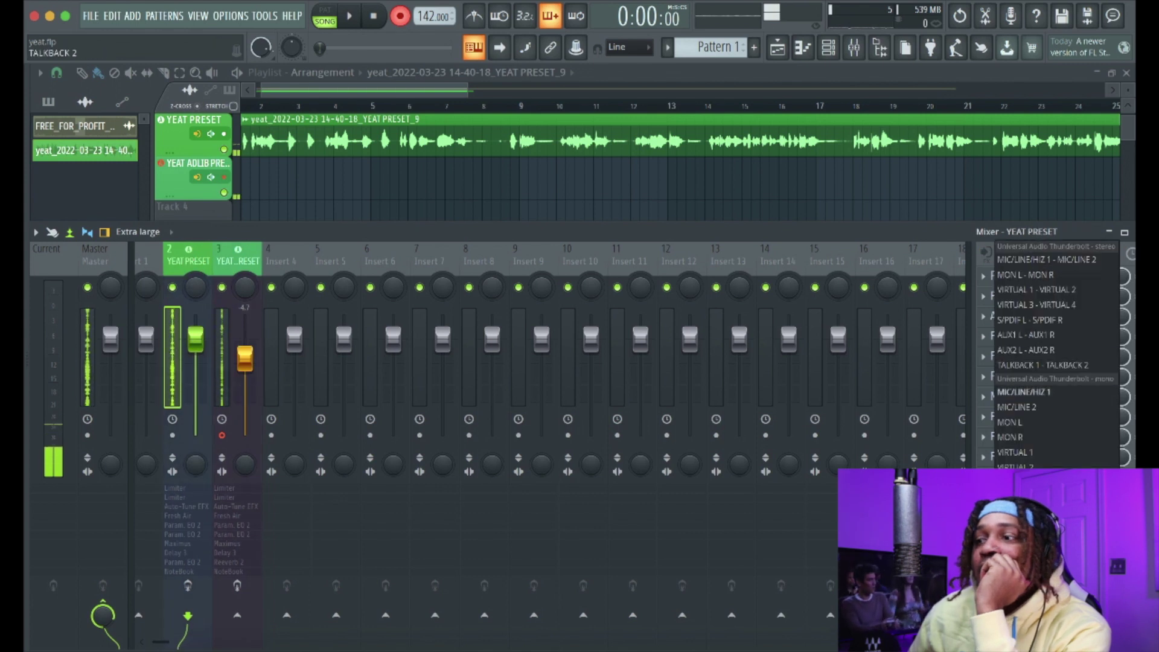
click(1020, 633)
Step: Turn on the YEAT ADLIB PRESET track's effects and set its Auto-Tune EFX key to A, keeping the chromatic scale
click(251, 260)
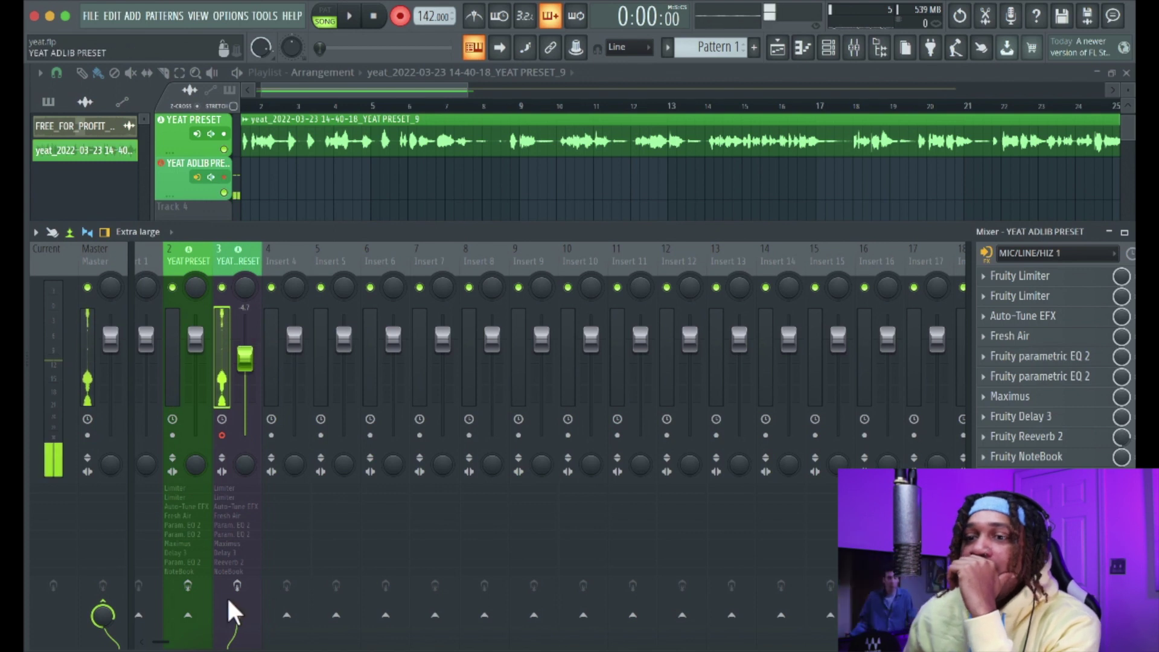
click(237, 585)
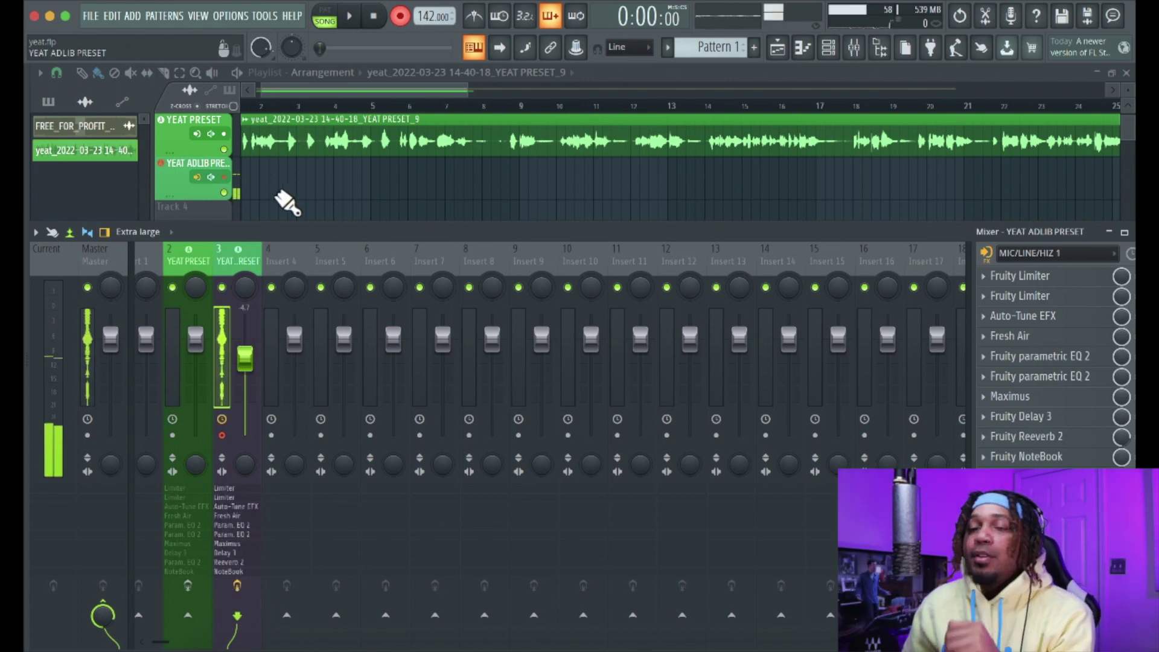
click(1043, 320)
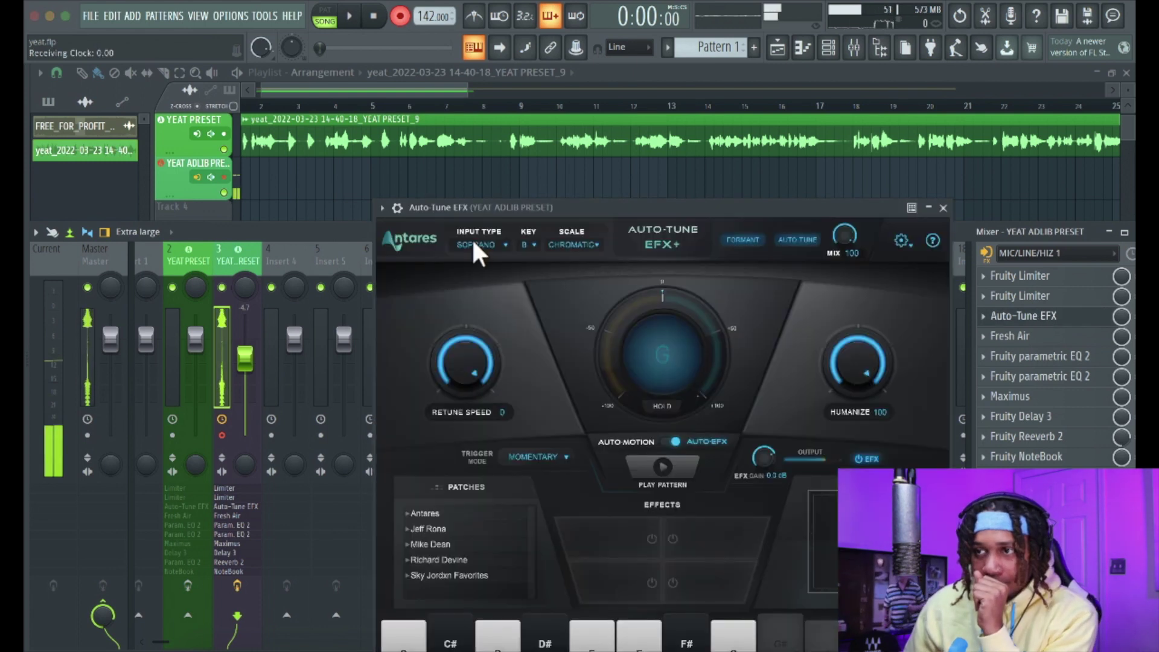
click(527, 245)
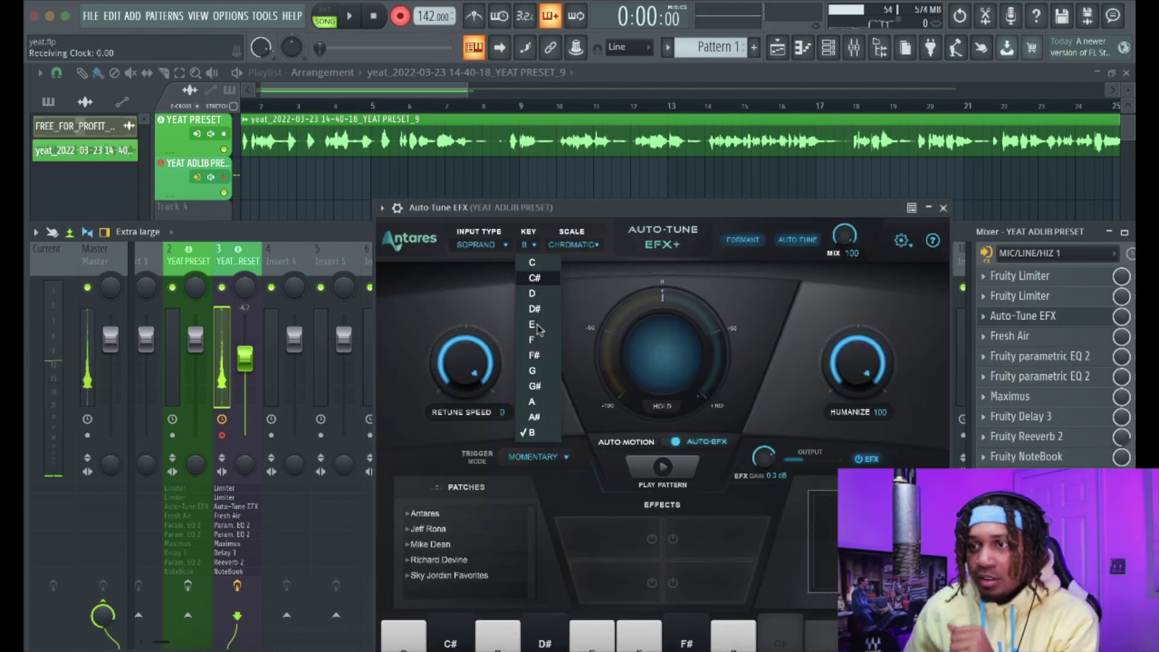
click(531, 401)
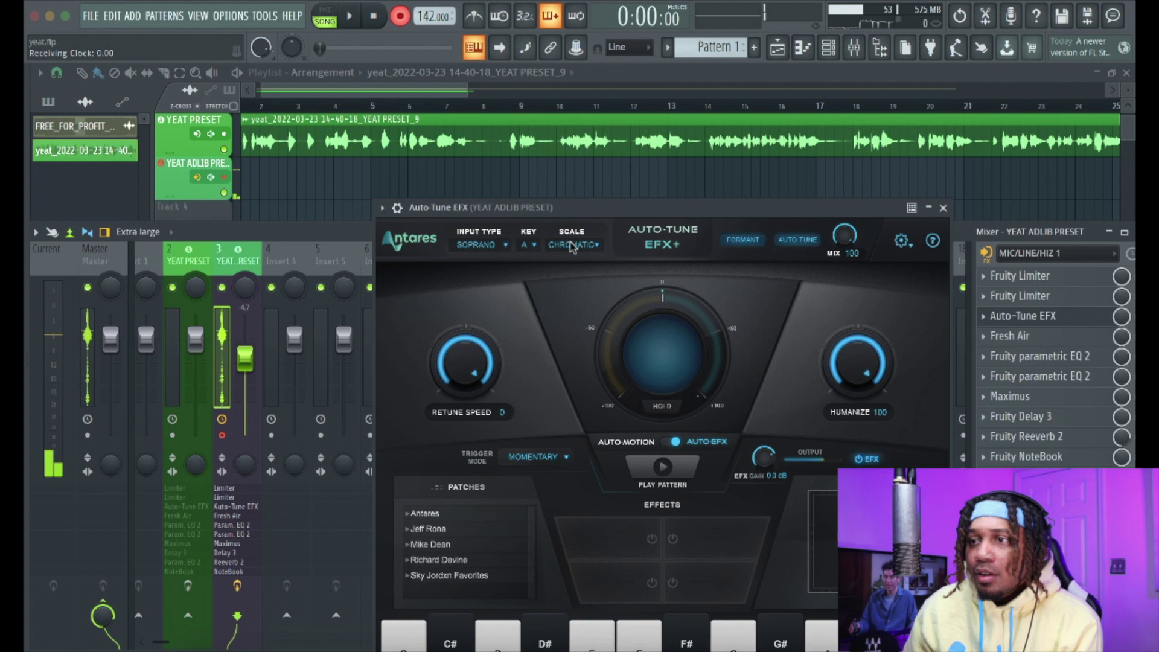
click(577, 254)
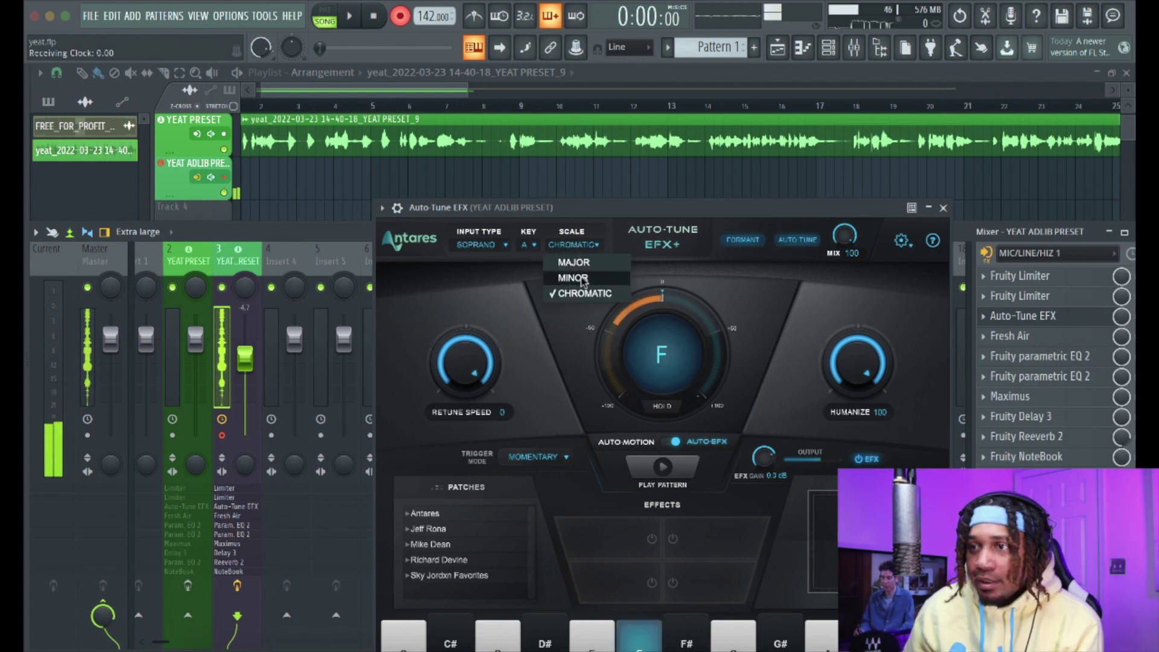
click(574, 246)
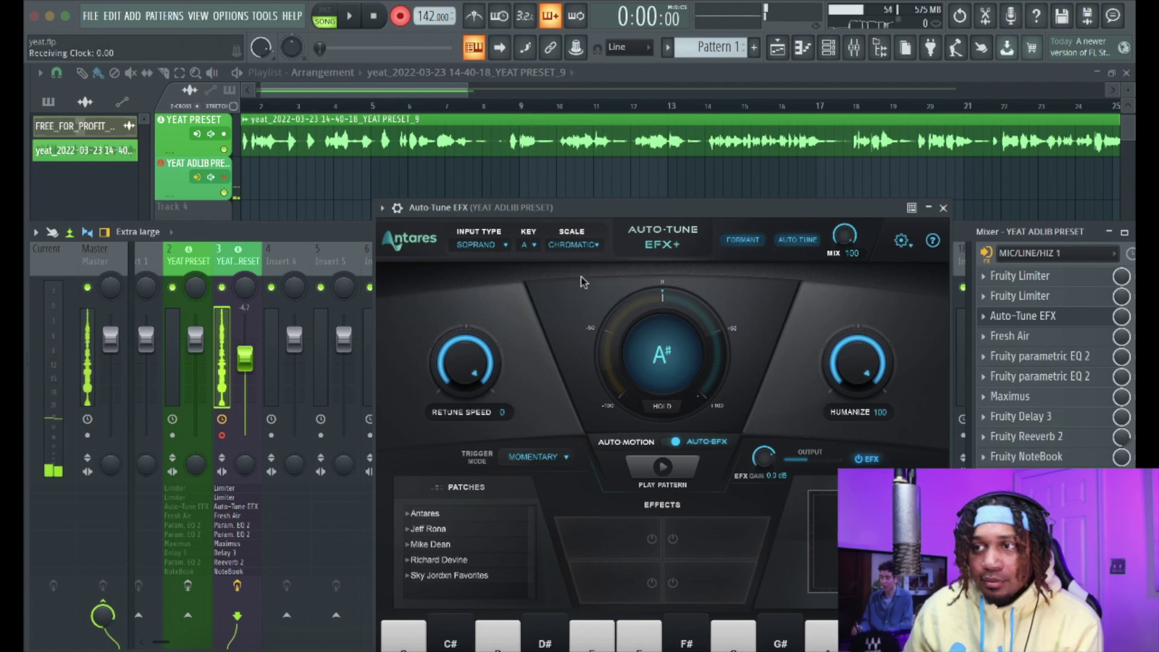
click(944, 208)
Step: Record an ad-lib take on the YEAT ADLIB PRESET track over the beat and the main vocal
scroll(537, 162, up, 1)
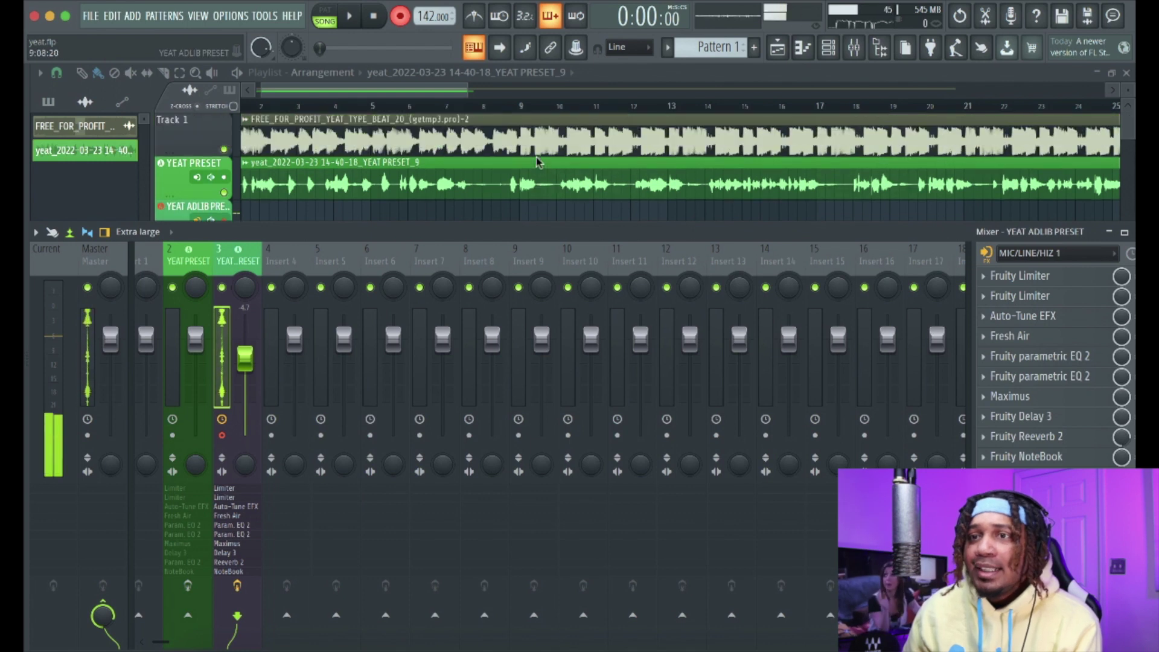
scroll(537, 162, down, 2)
scroll(537, 162, up, 2)
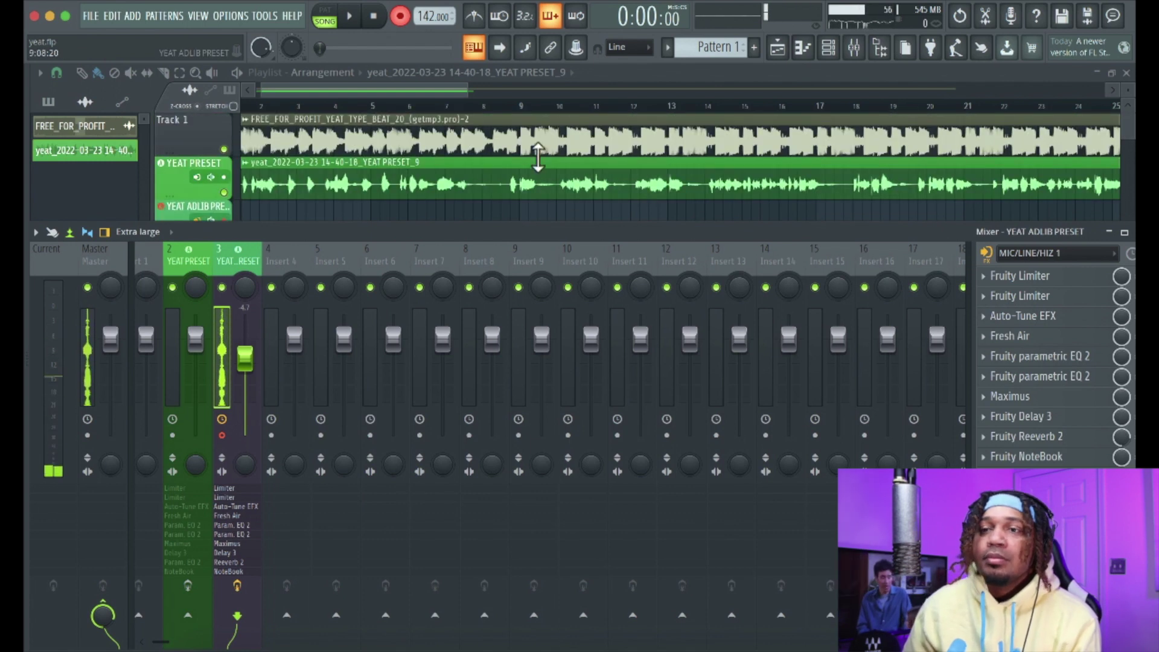
scroll(619, 161, down, 2)
key(space)
scroll(630, 168, up, 1)
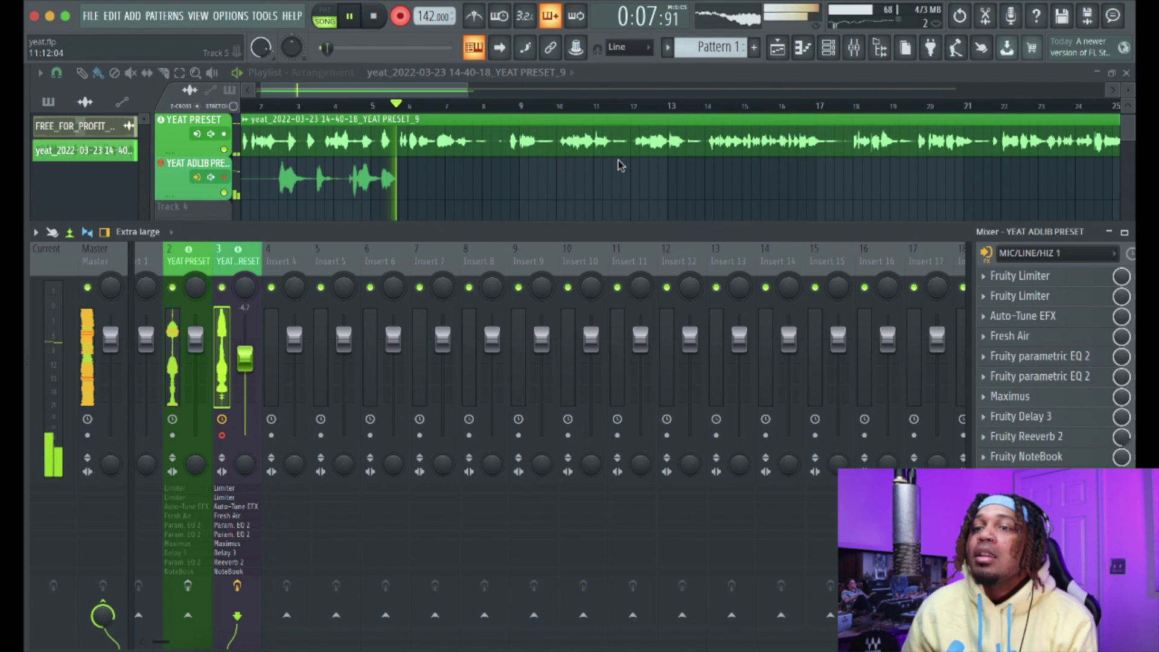
scroll(247, 356, up, 2)
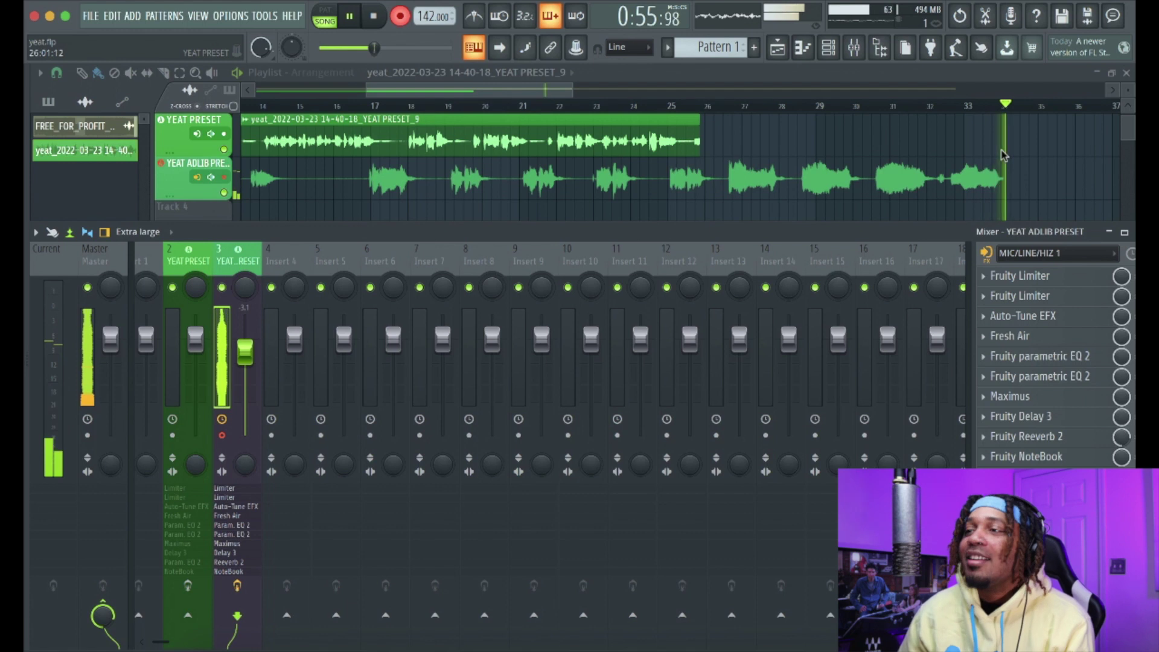
key(space)
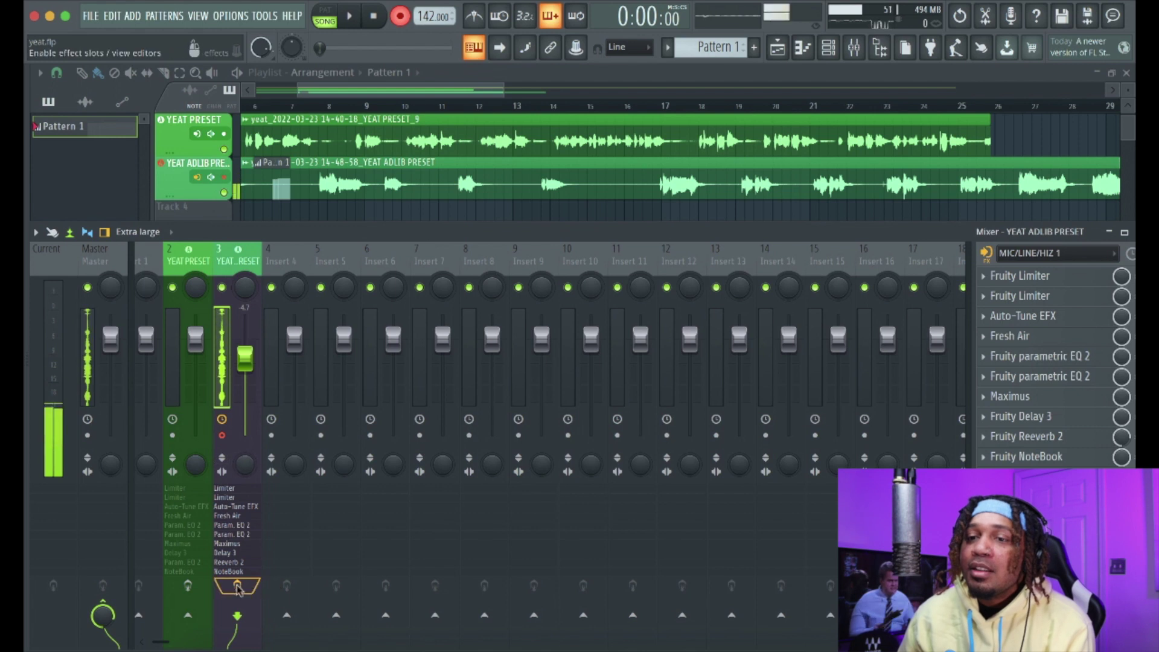
Step: Disarm the YEAT ADLIB PRESET track with its effects off and set its audio input to none
click(222, 435)
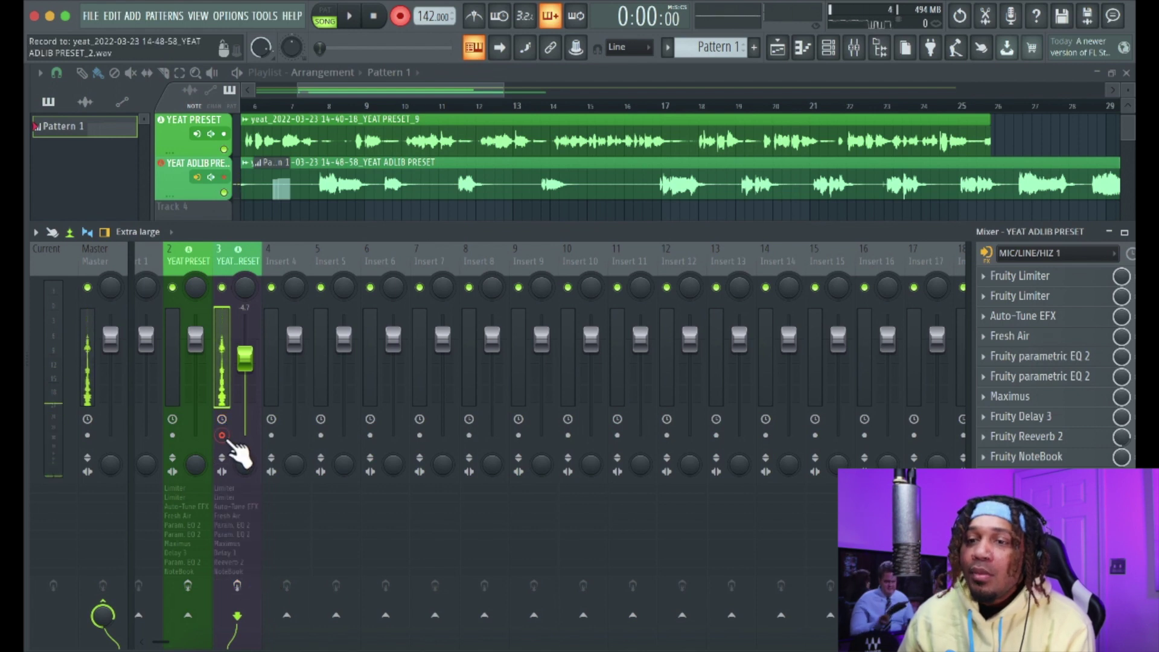
click(1037, 253)
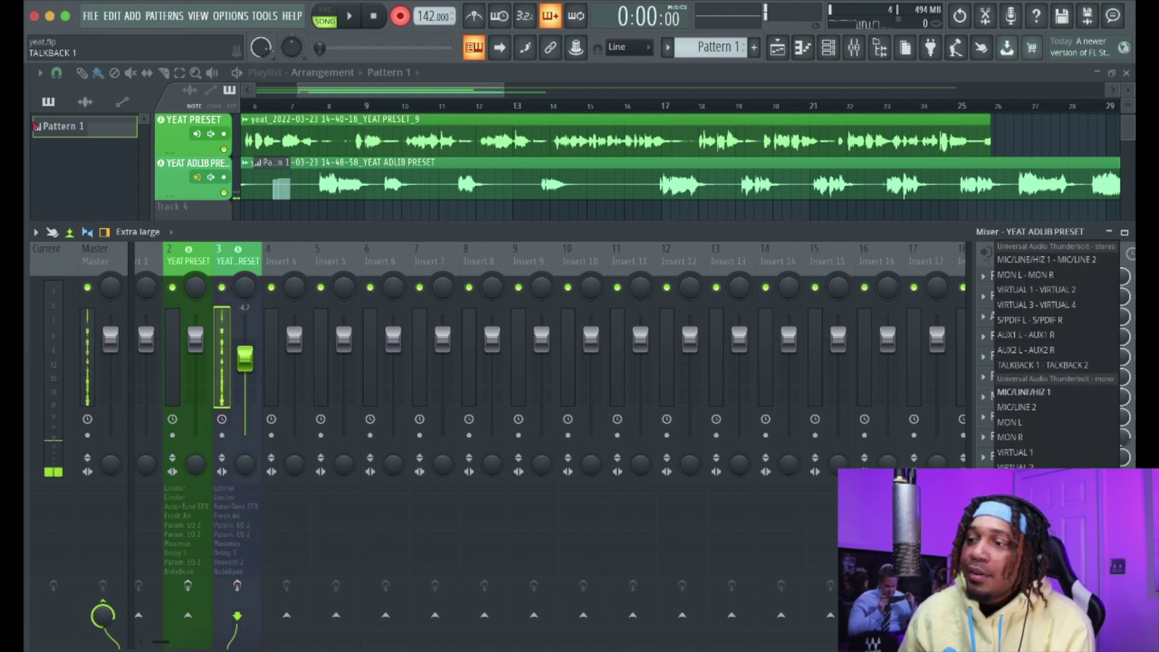
click(1014, 632)
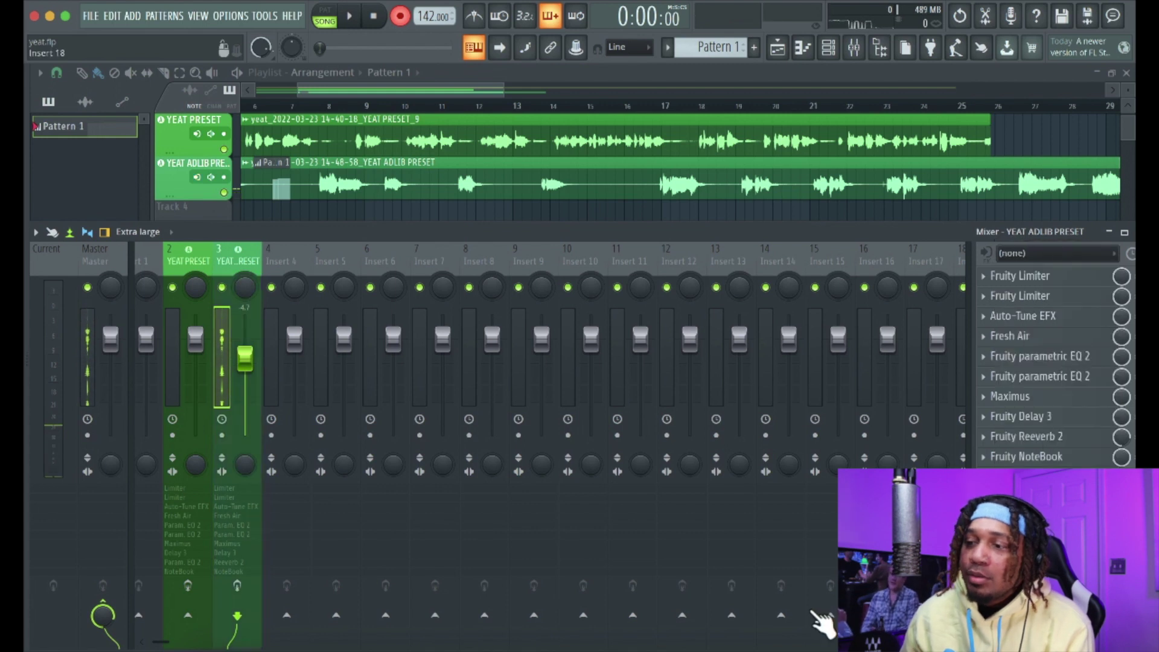
Step: Switch to the UAD Console and unmute the Analog 1 channel
click(742, 645)
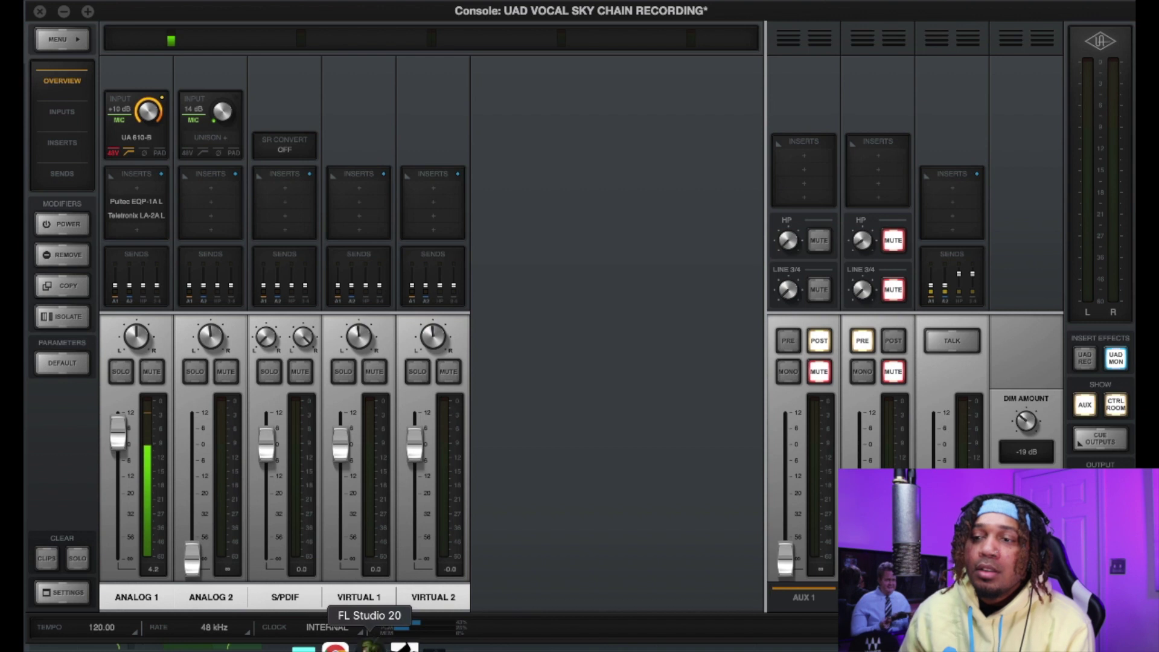
Step: Switch to FL Studio and trim the silent end of the YEAT PRESET vocal clip to just past bar 25
click(362, 645)
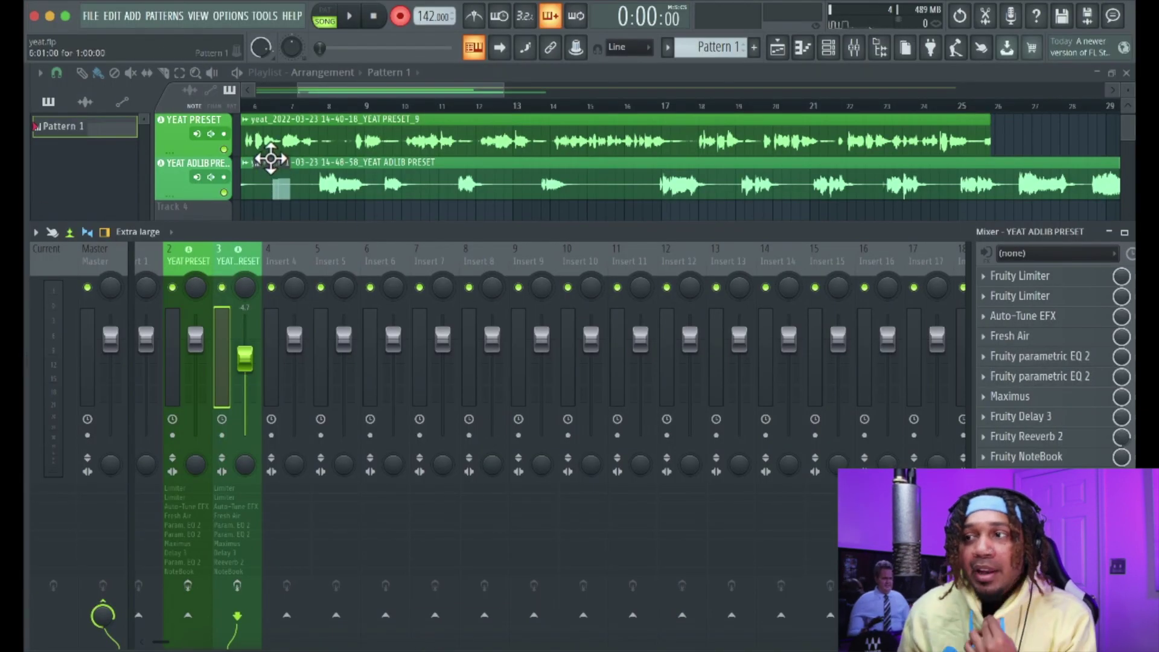
scroll(278, 167, left, 1)
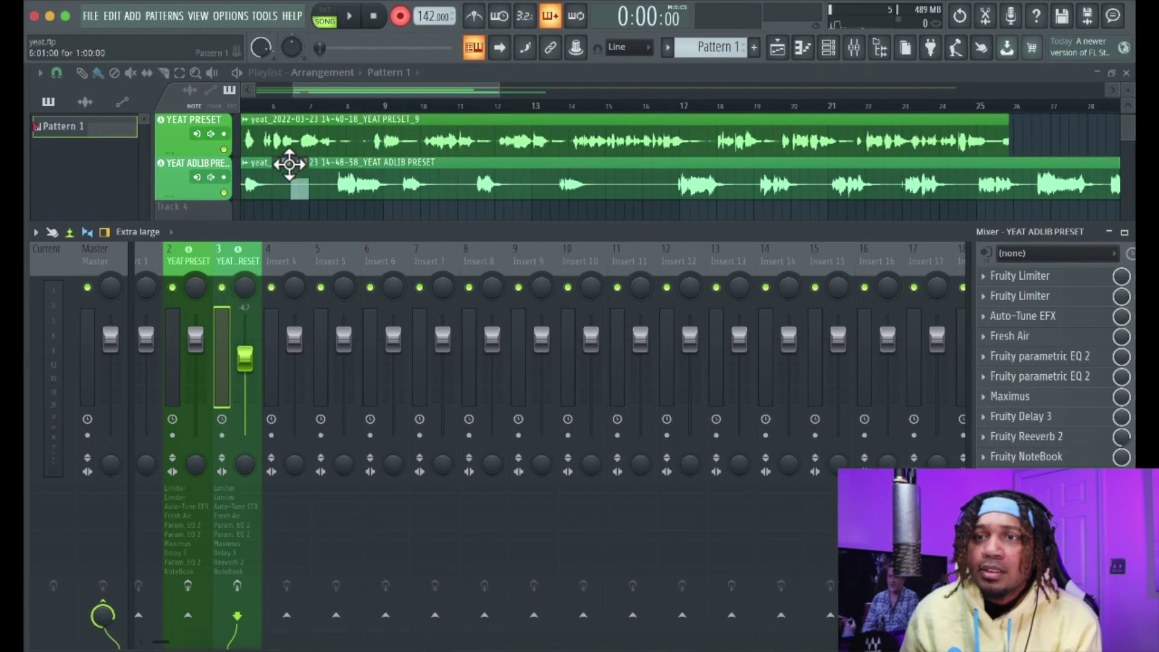
key(F9)
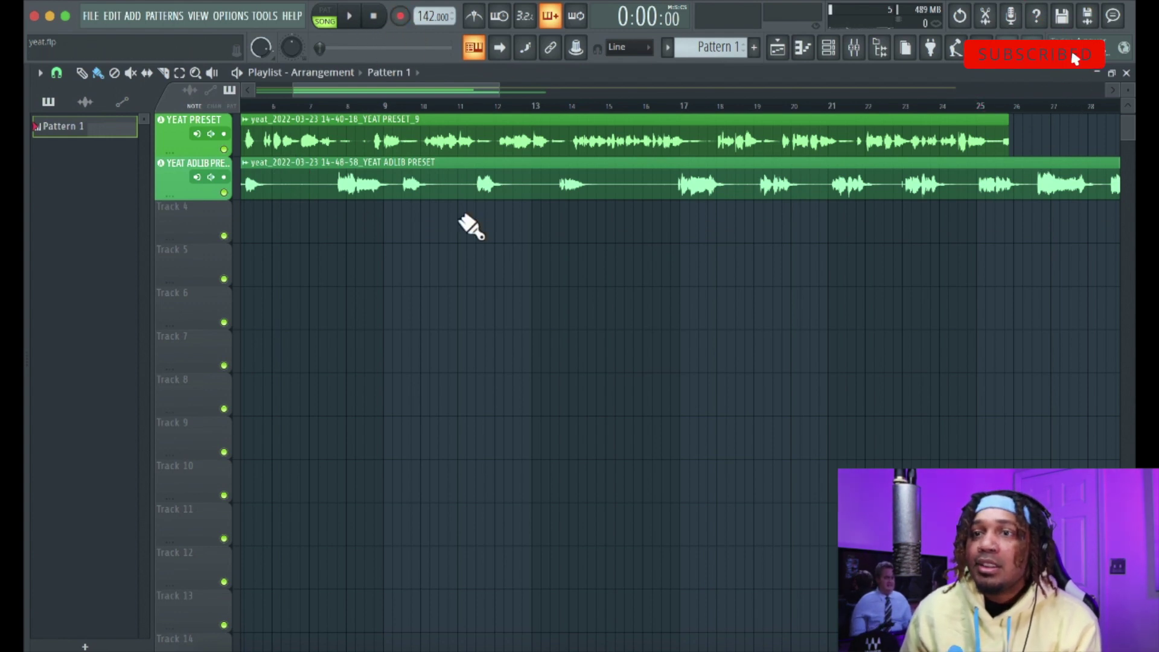
scroll(461, 217, up, 1)
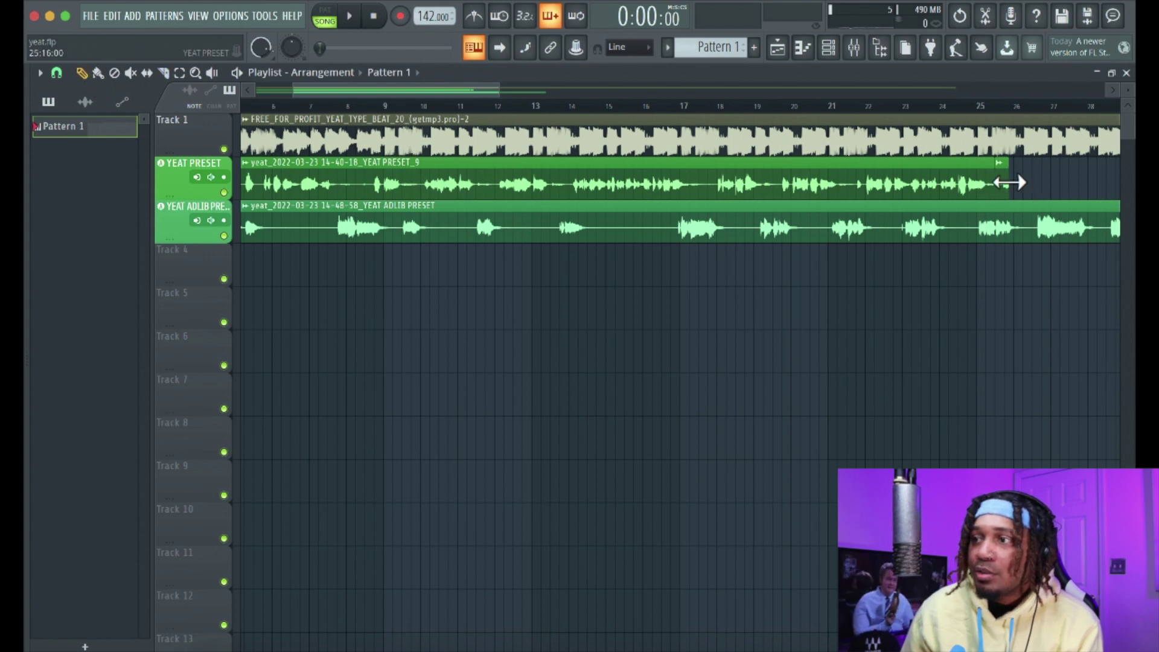
drag(1006, 190, 994, 190)
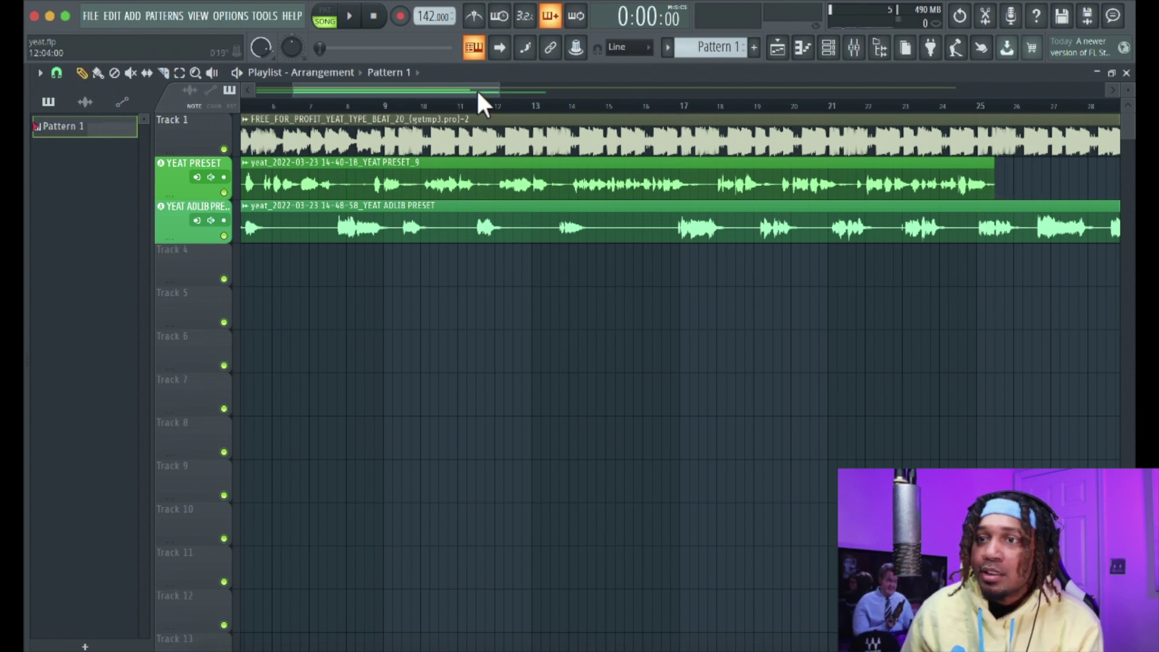
drag(476, 88, 395, 87)
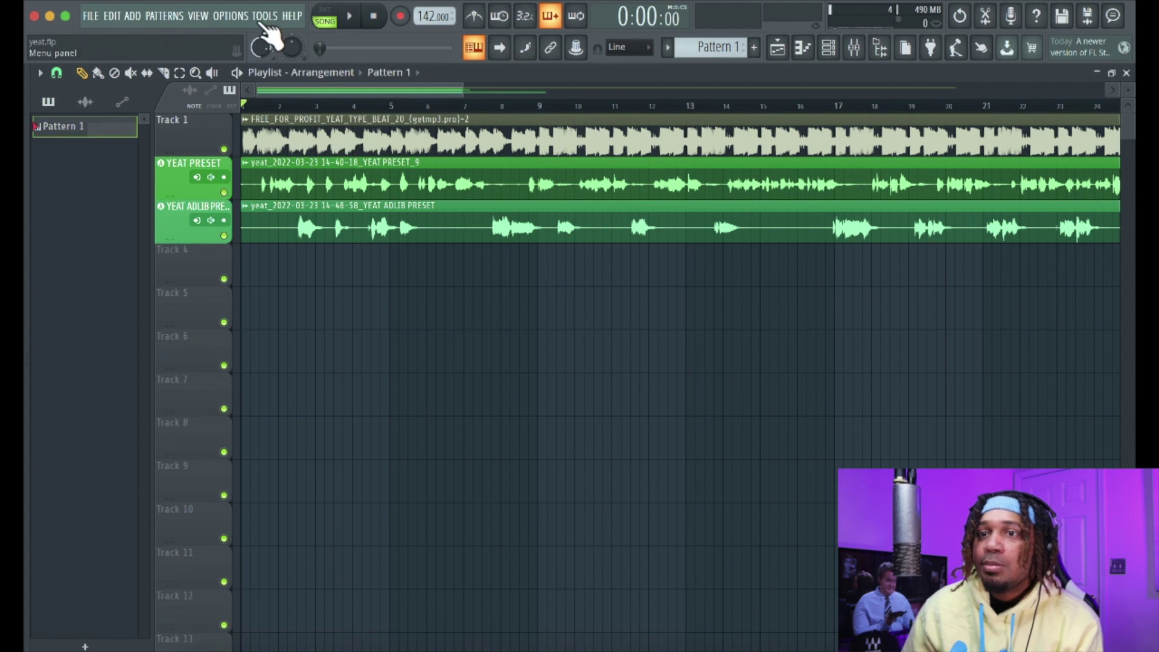
Step: Play the song from the start and lower the beat clip's channel volume to 66%
key(F9)
key(space)
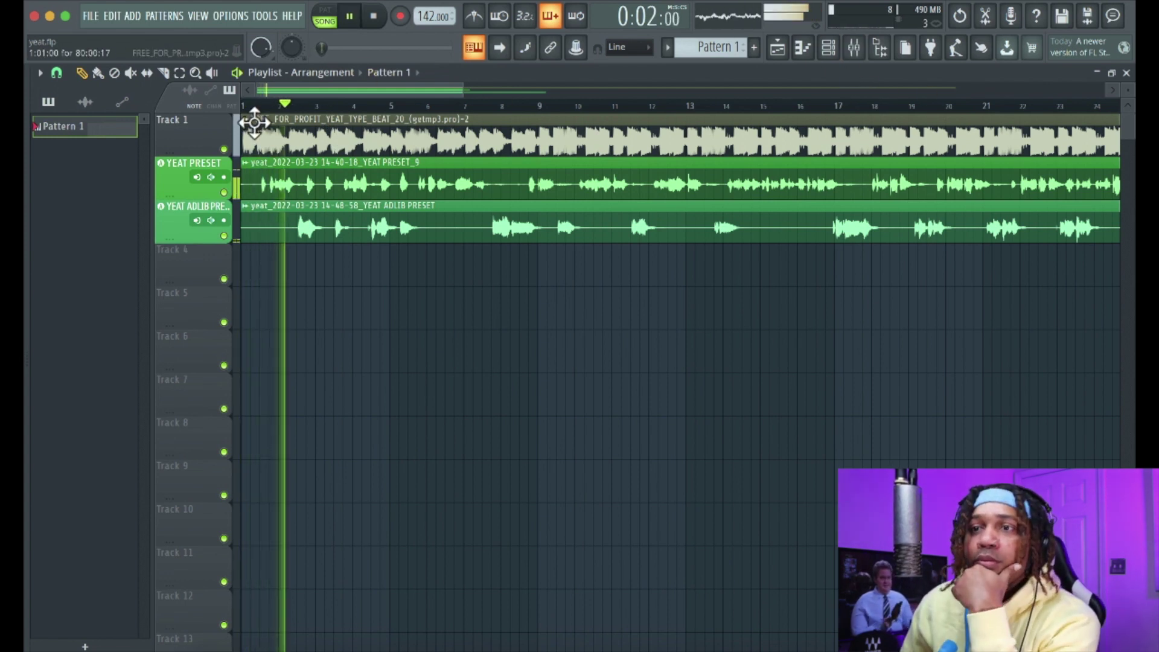
double_click(338, 142)
drag(398, 171, 398, 186)
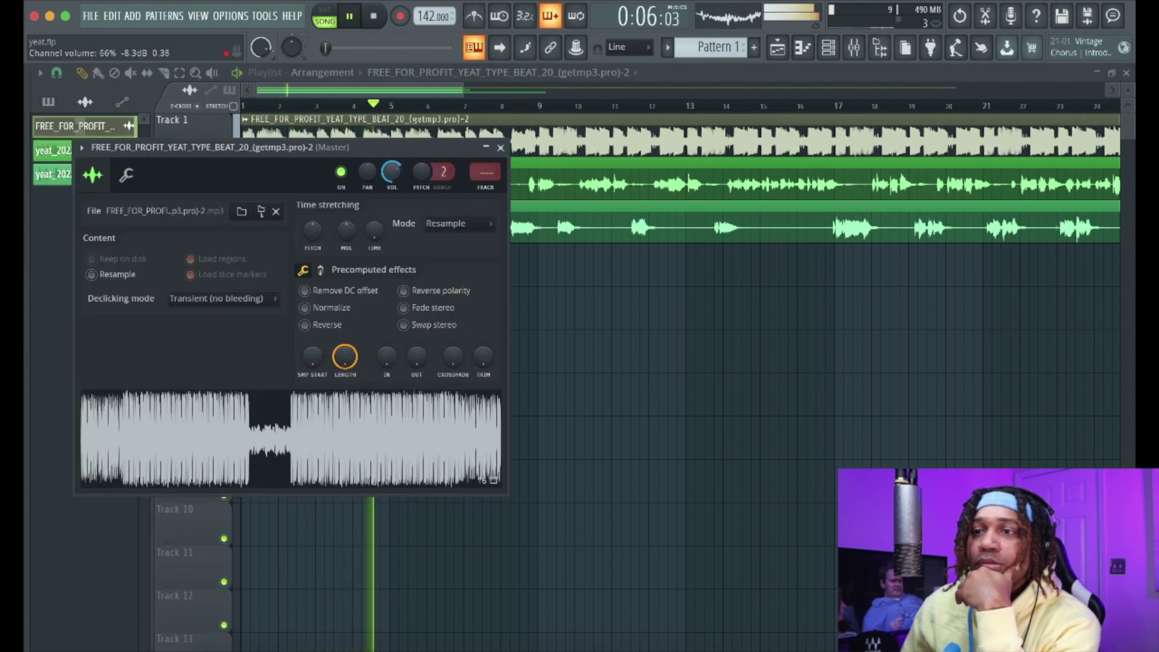
click(500, 147)
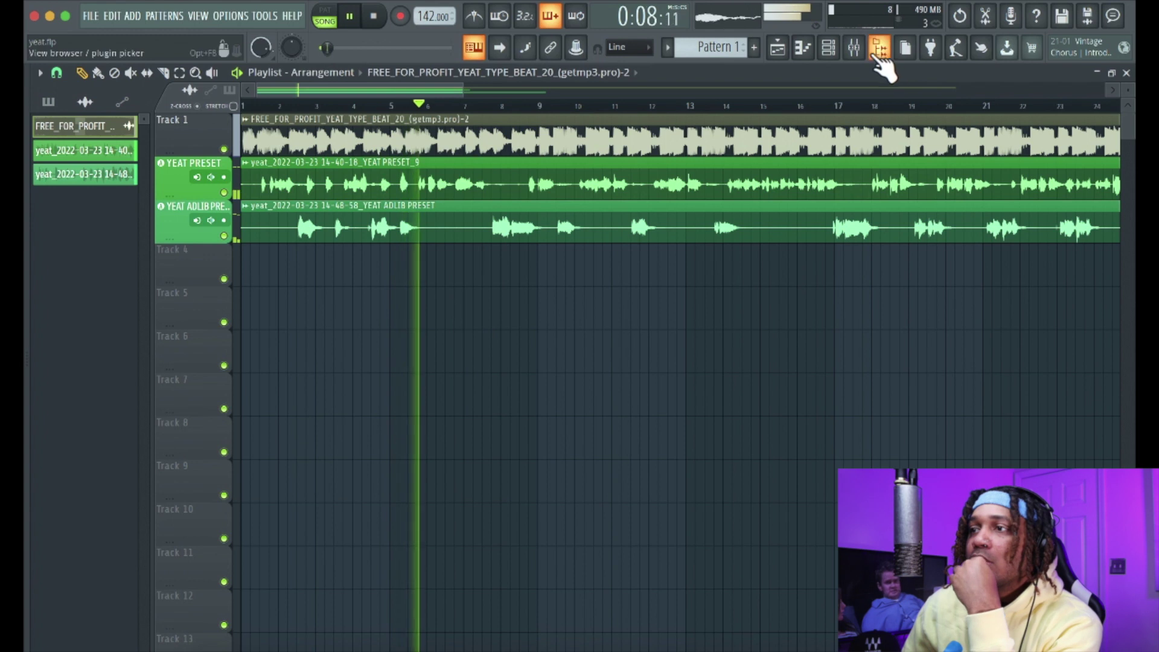
Step: Raise the YEAT ADLIB PRESET mixer track's level to -2.5 dB during playback
click(854, 47)
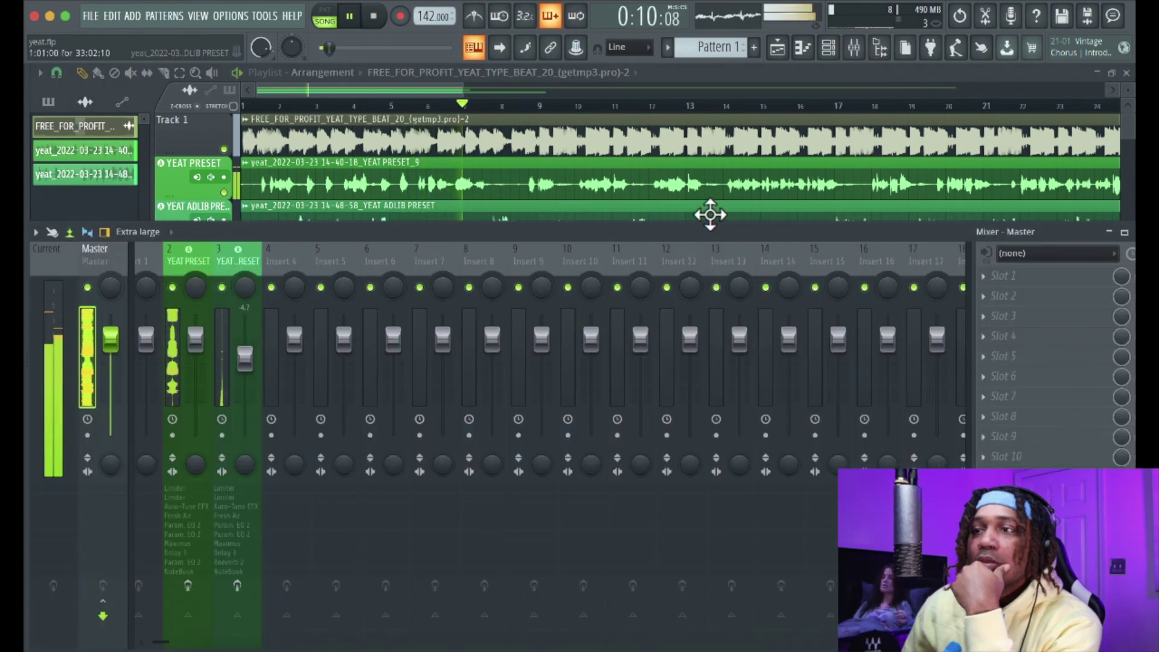
drag(700, 229, 694, 222)
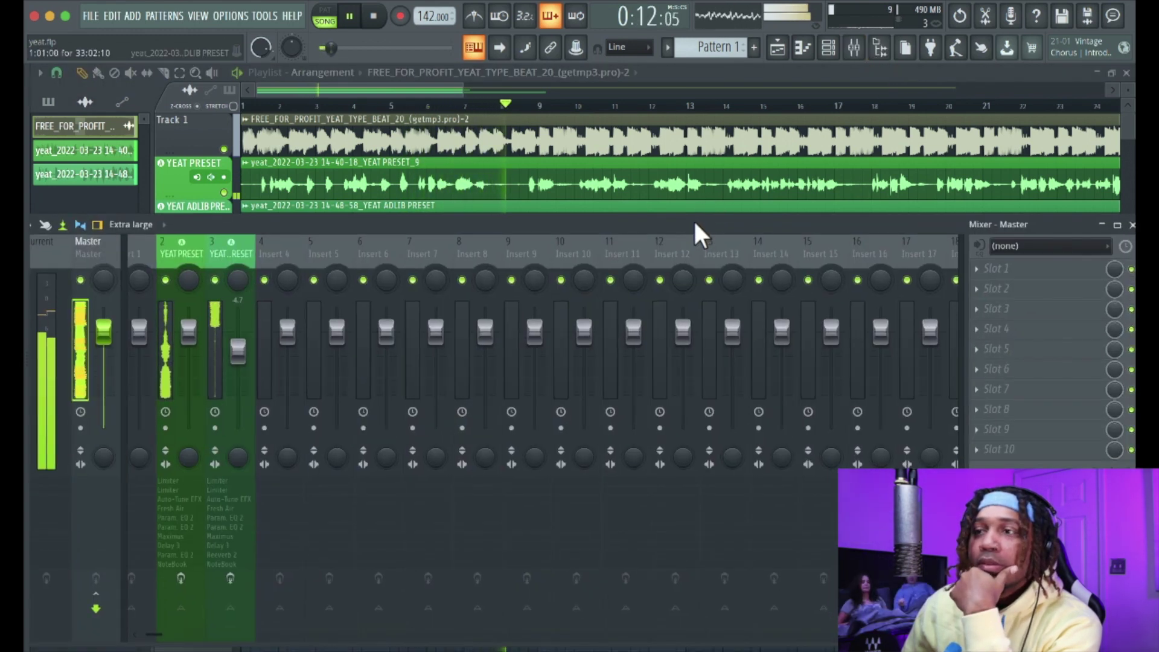
click(237, 249)
drag(792, 223, 734, 280)
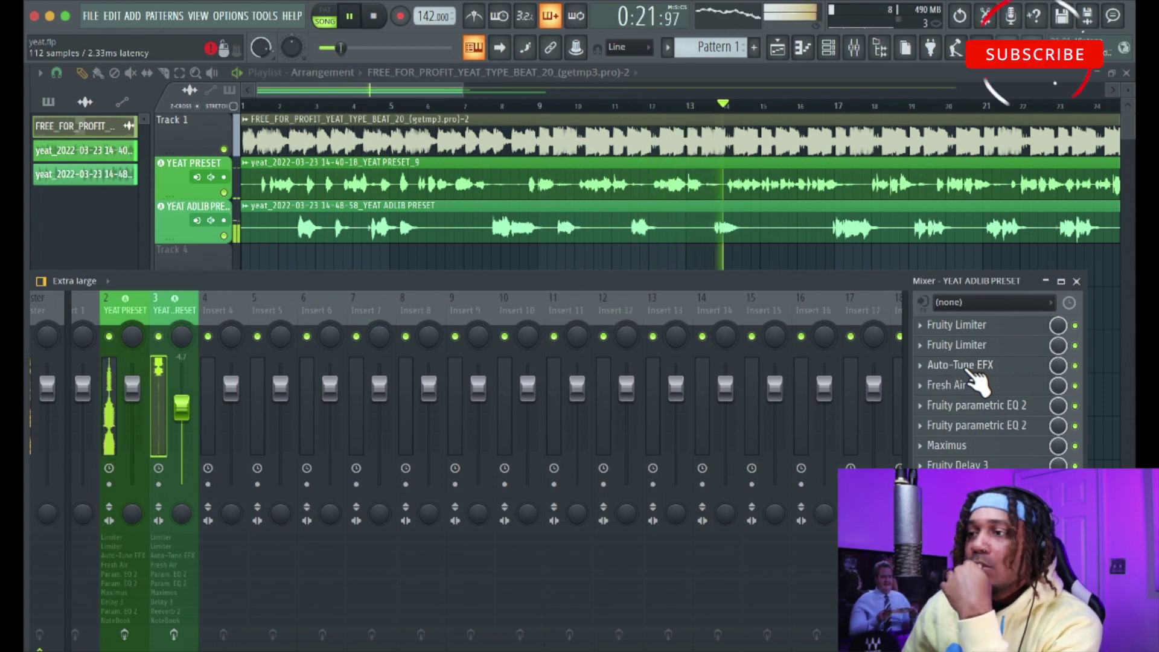
drag(181, 403, 181, 397)
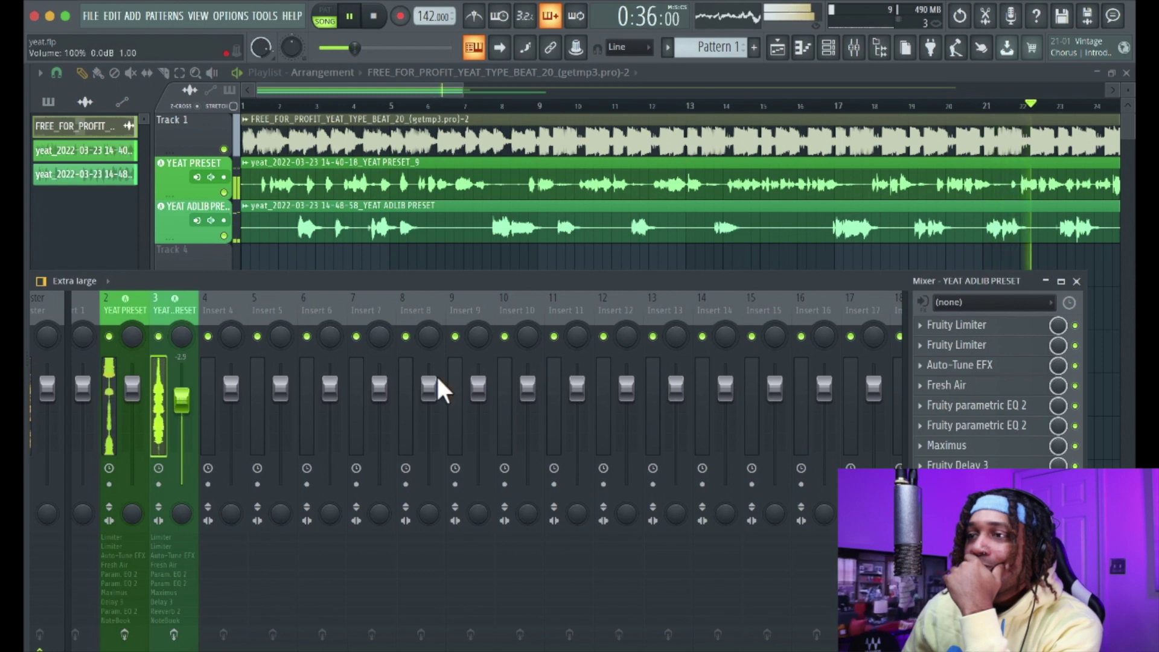
Step: Listen to the vocals over the beat, restarting playback at bar 10 and just after bar 8
scroll(952, 238, right, 3)
scroll(953, 239, right, 1)
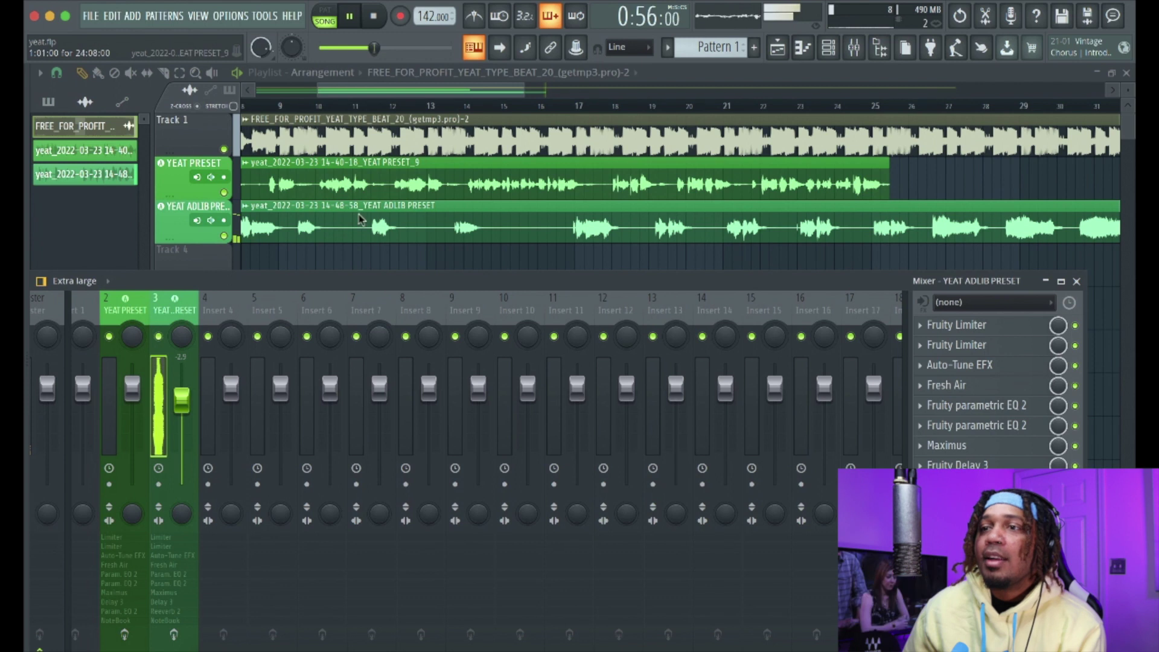
key(space)
click(462, 106)
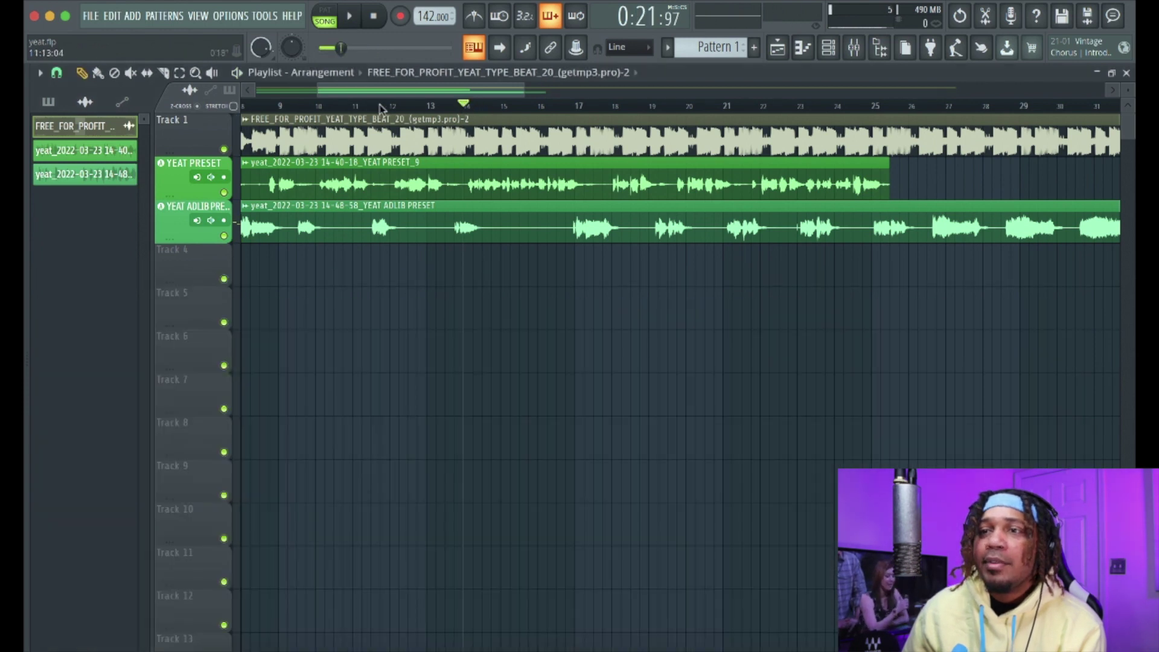
scroll(426, 109, left, 3)
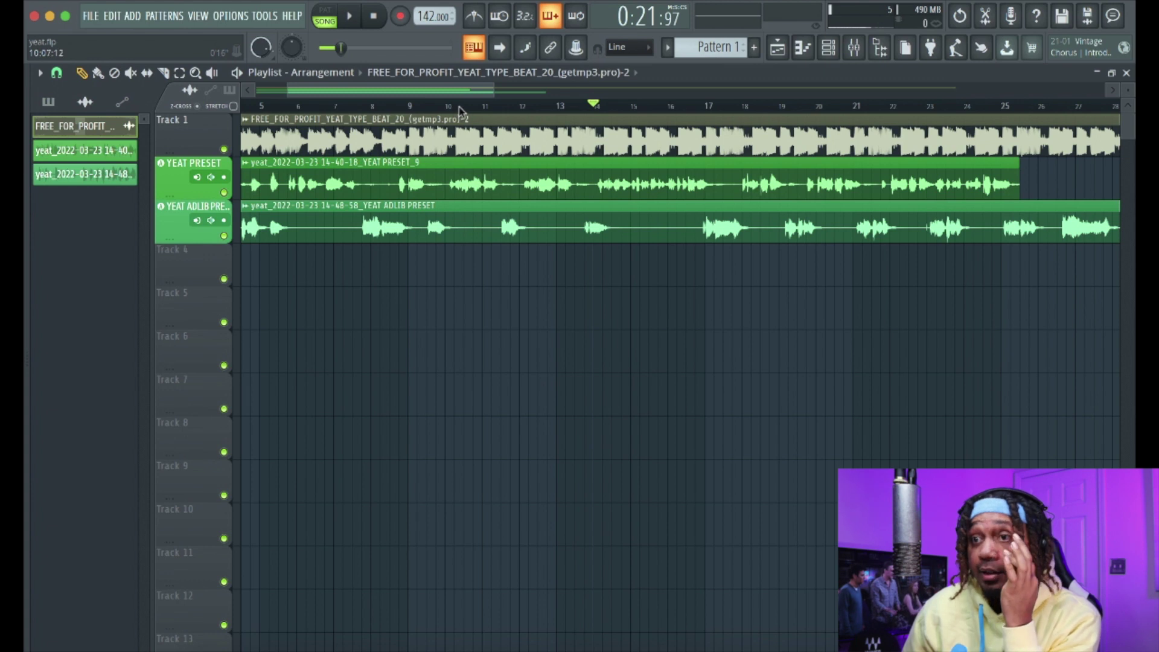
click(449, 107)
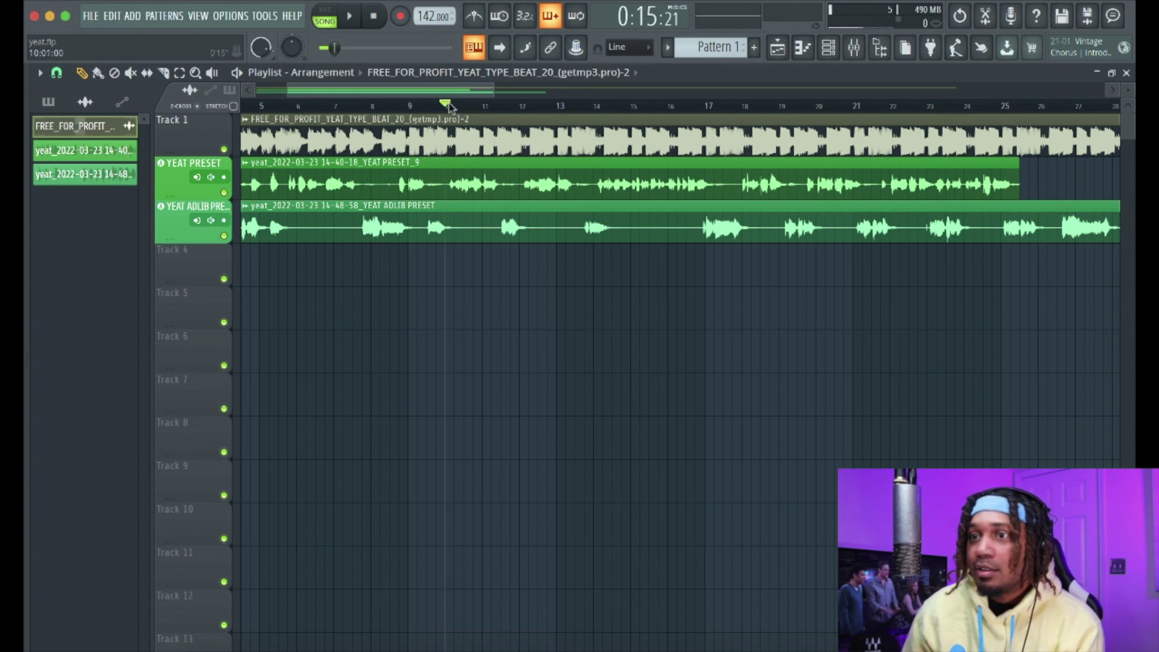
key(space)
key(space)
click(386, 104)
key(space)
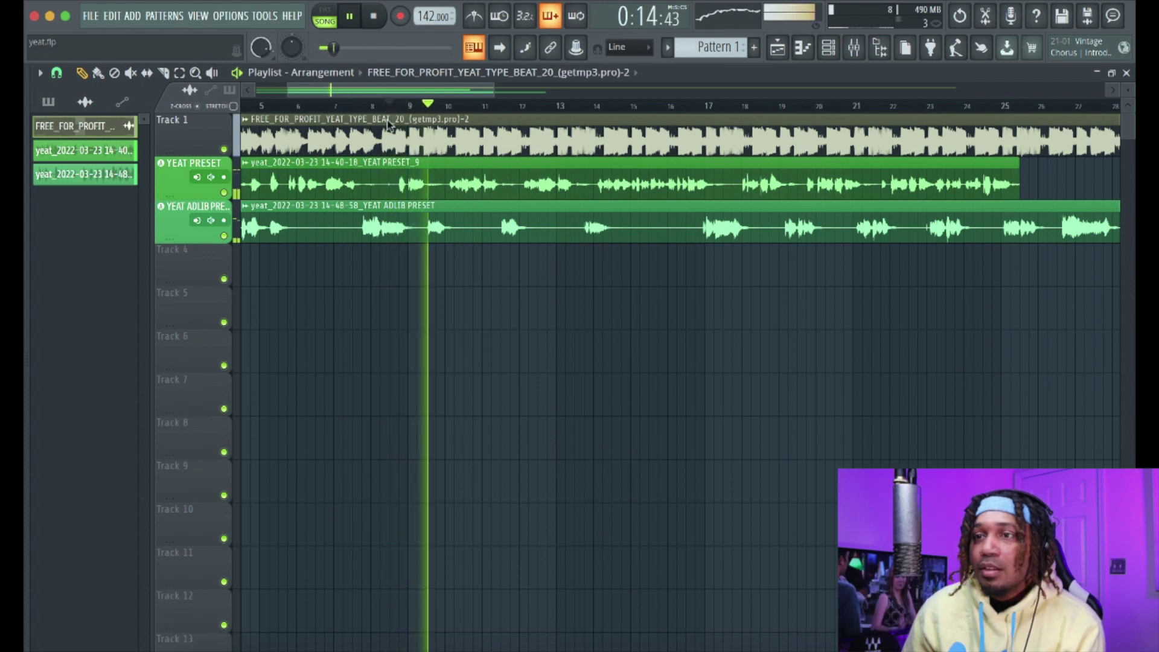
Step: Slice the main and ad-lib vocal clips at bar 9 and delete the parts before the cut
click(166, 74)
mouse_move(408, 166)
mouse_down()
mouse_move(408, 231)
mouse_move(421, 258)
mouse_move(408, 258)
mouse_up()
click(82, 73)
right_click(351, 223)
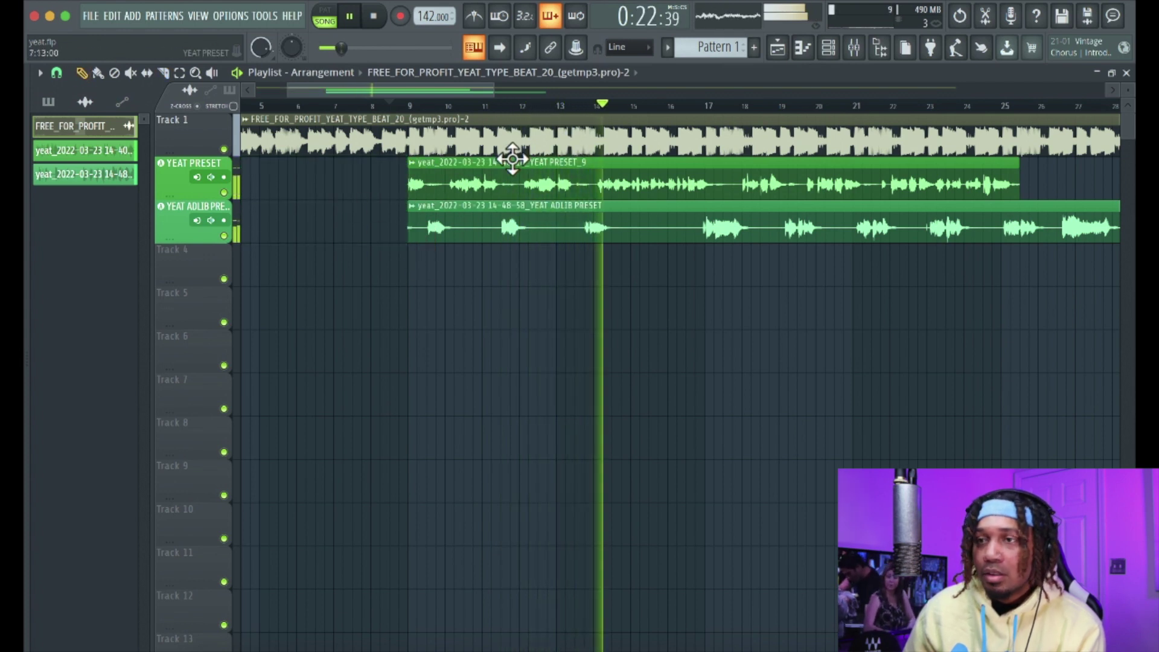
Step: Fine-tune the beat clip's channel volume to -8.1 dB while the trimmed vocals play
drag(492, 96, 523, 115)
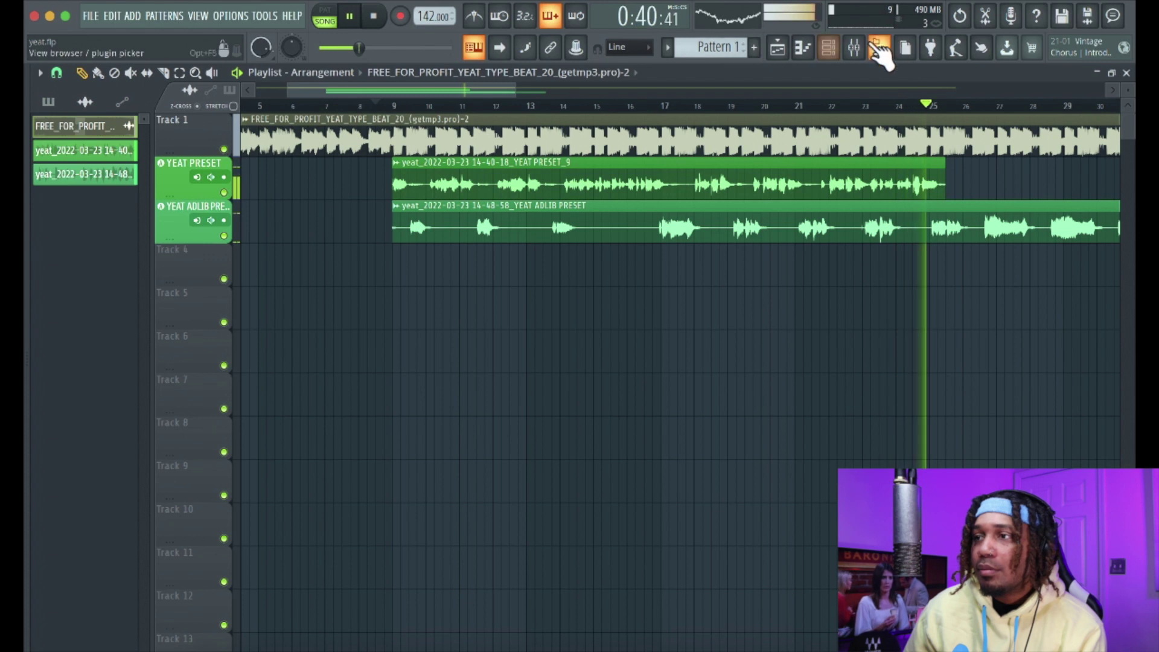
click(854, 47)
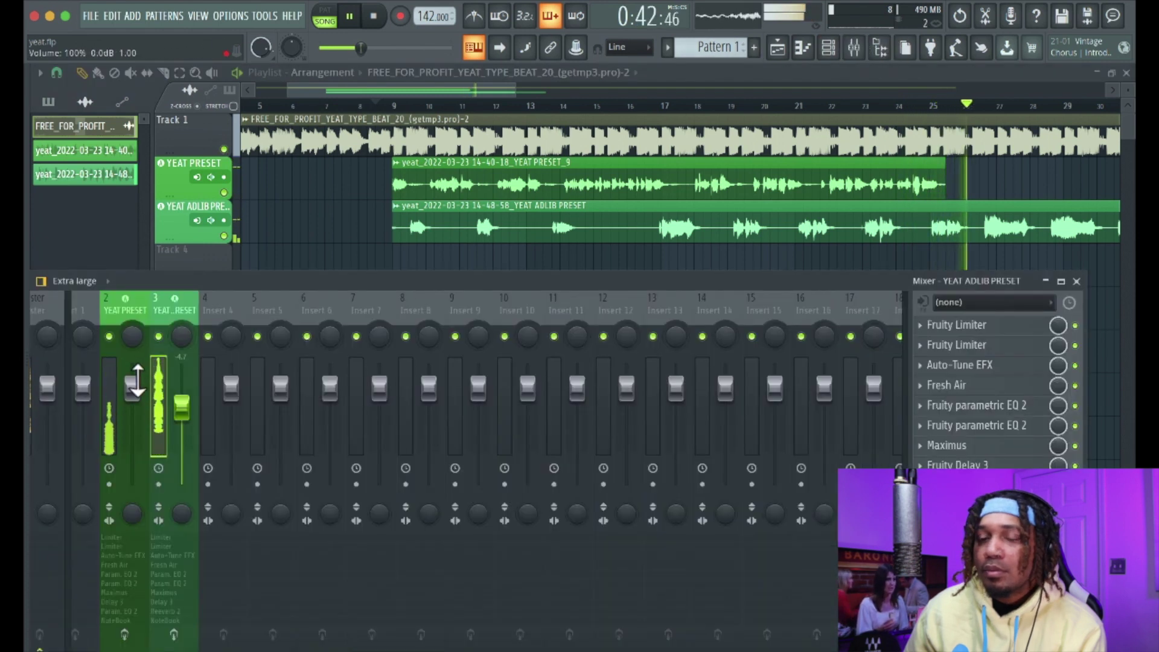
double_click(306, 144)
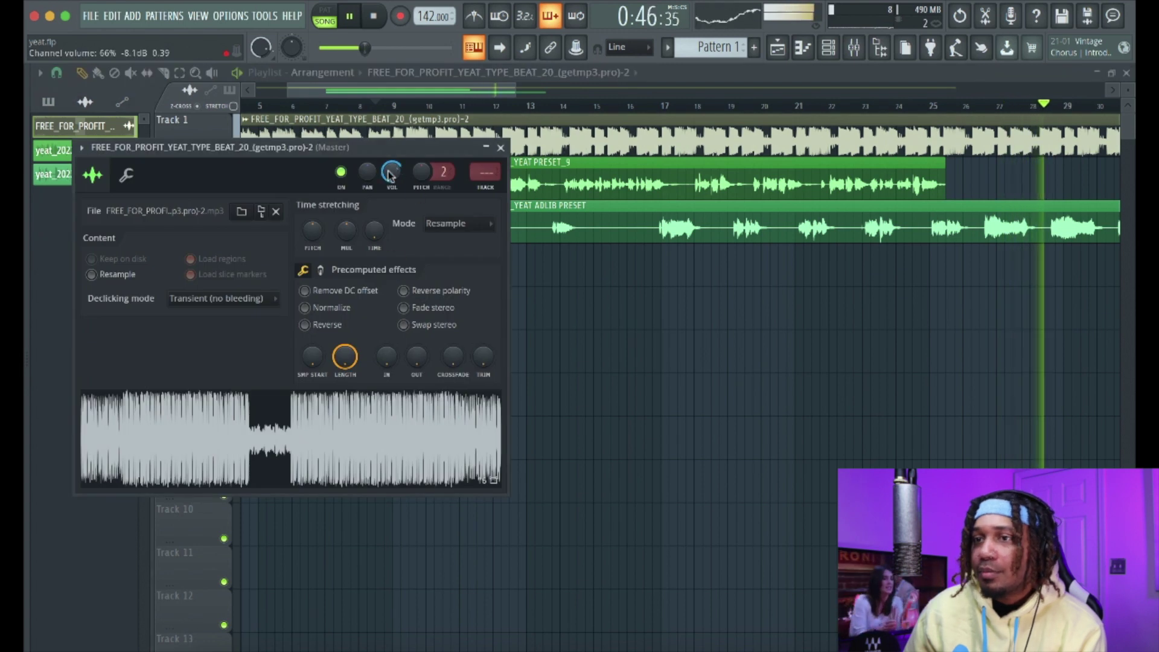
click(503, 148)
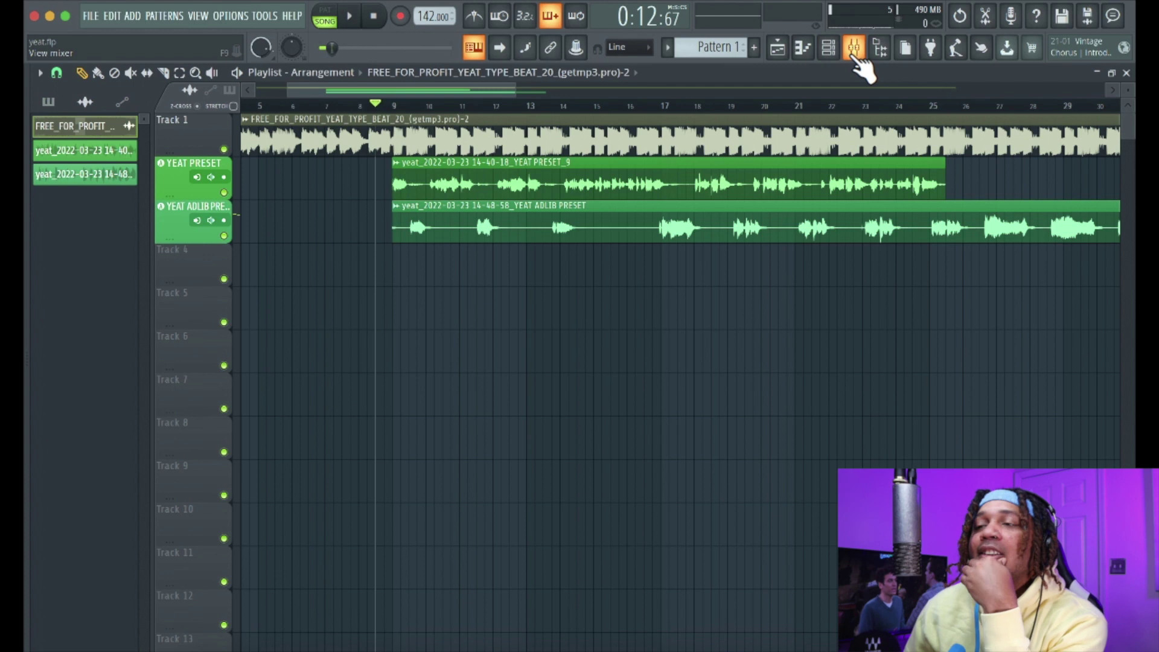
Step: Reorder the YEAT PRESET track's effects so Auto-Tune EFX sits in slot 4, directly after Fresh Air
click(855, 52)
click(129, 306)
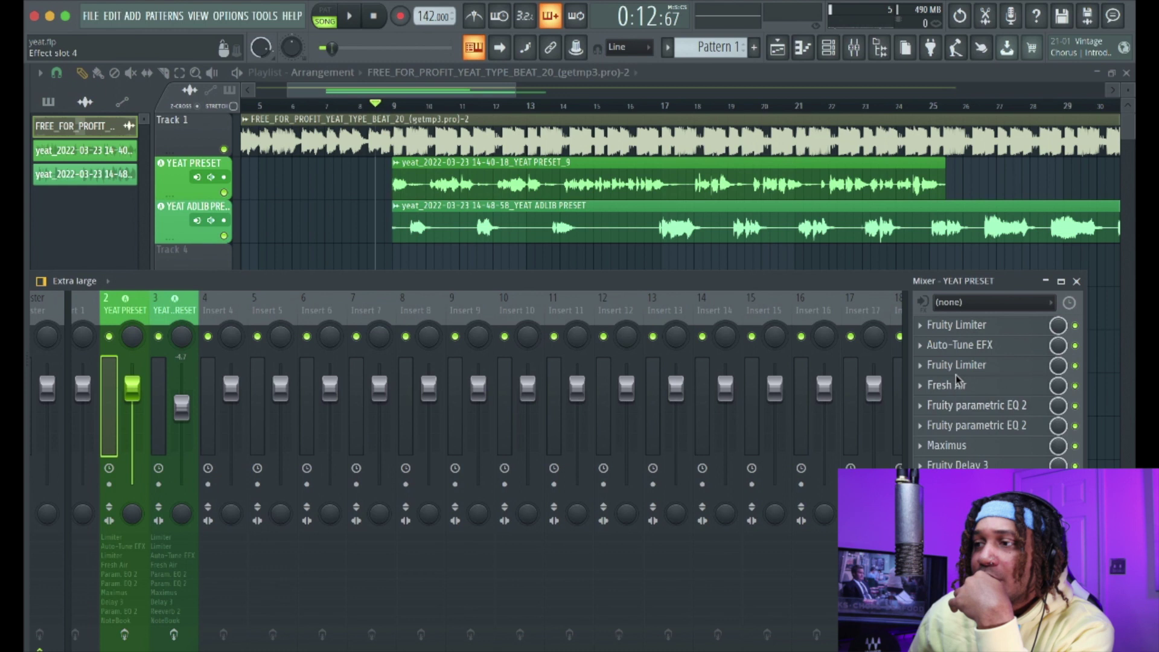
drag(953, 368, 953, 386)
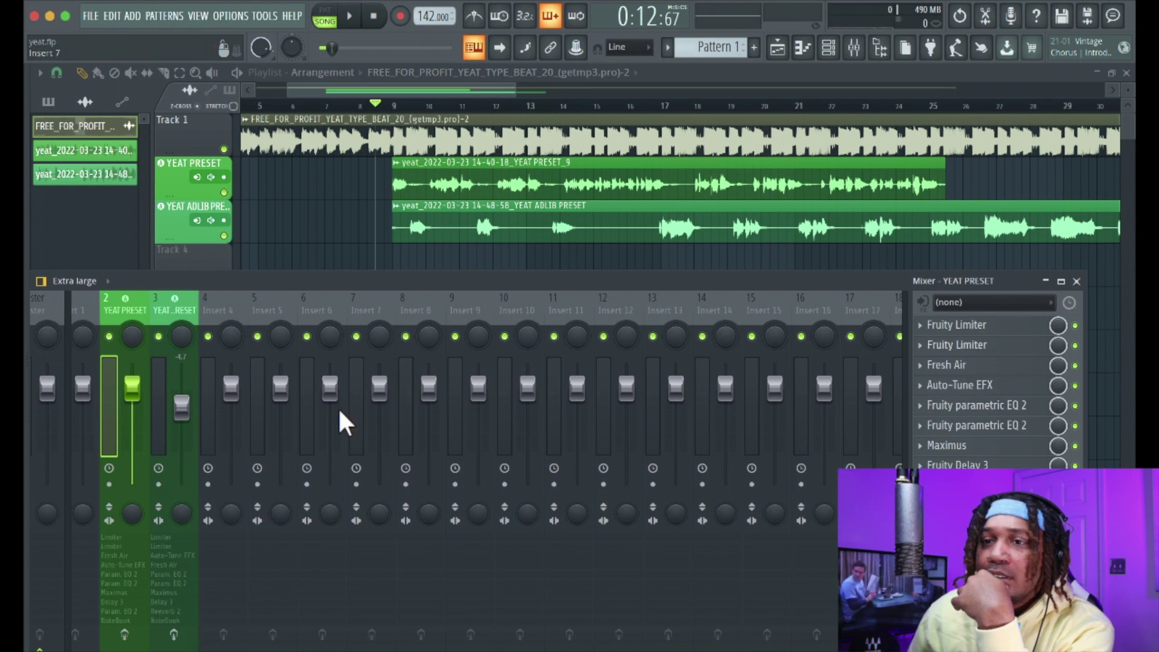
Step: Read the preset notes in the YEAT ADLIB PRESET track's Fruity NoteBook and close them
click(186, 310)
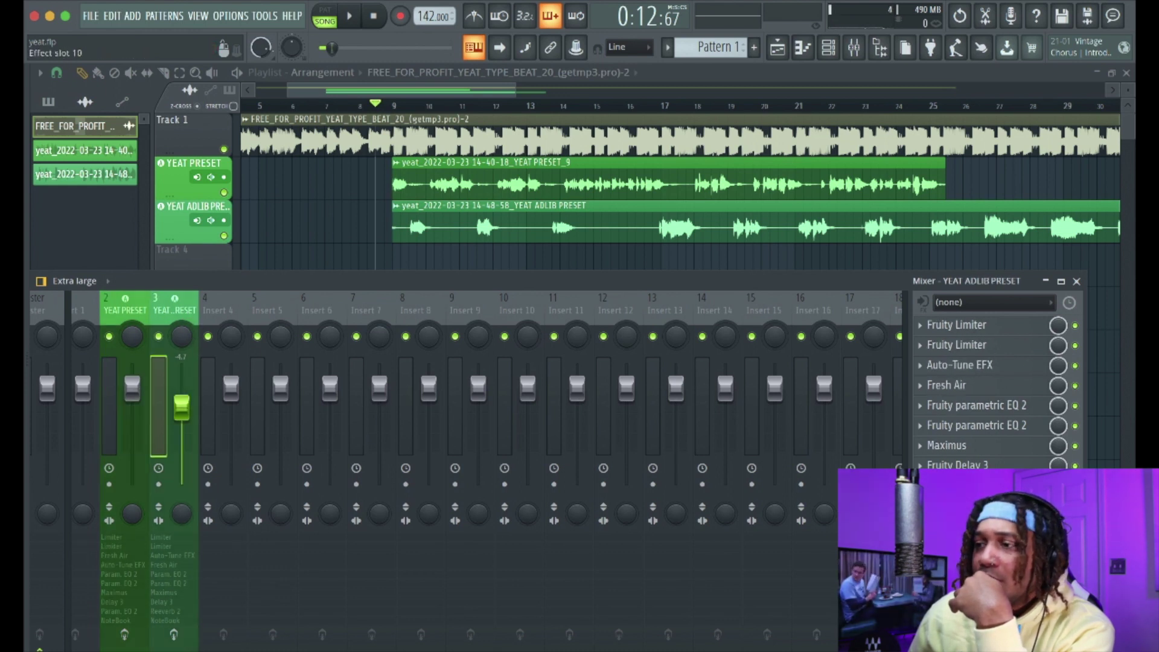
click(956, 506)
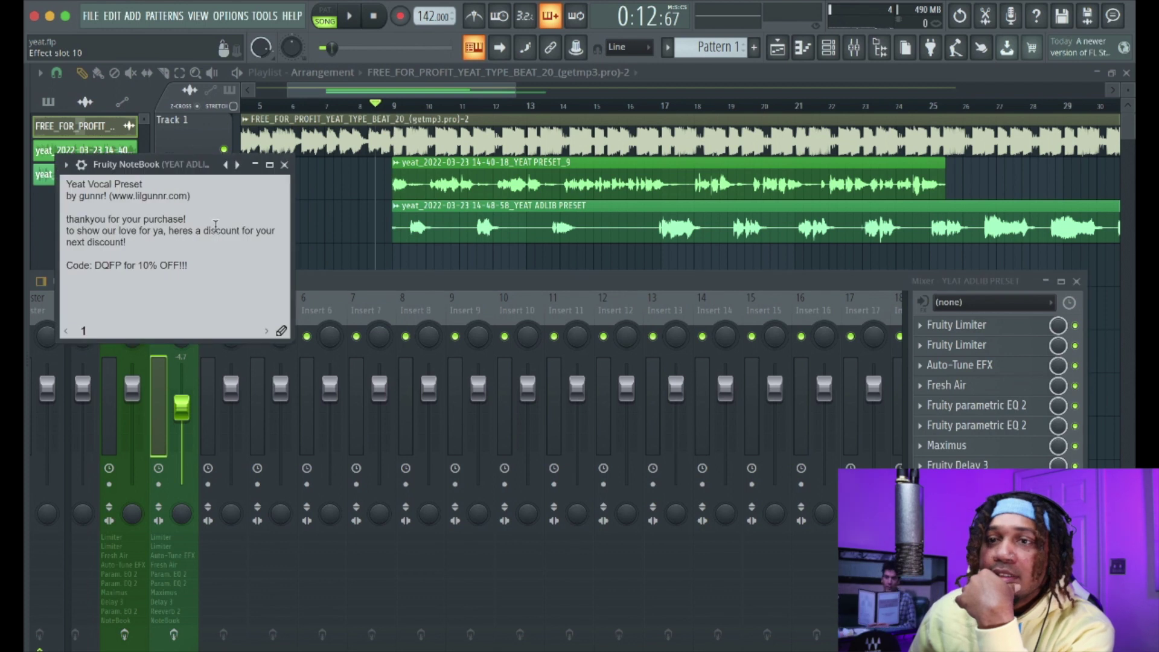
click(284, 165)
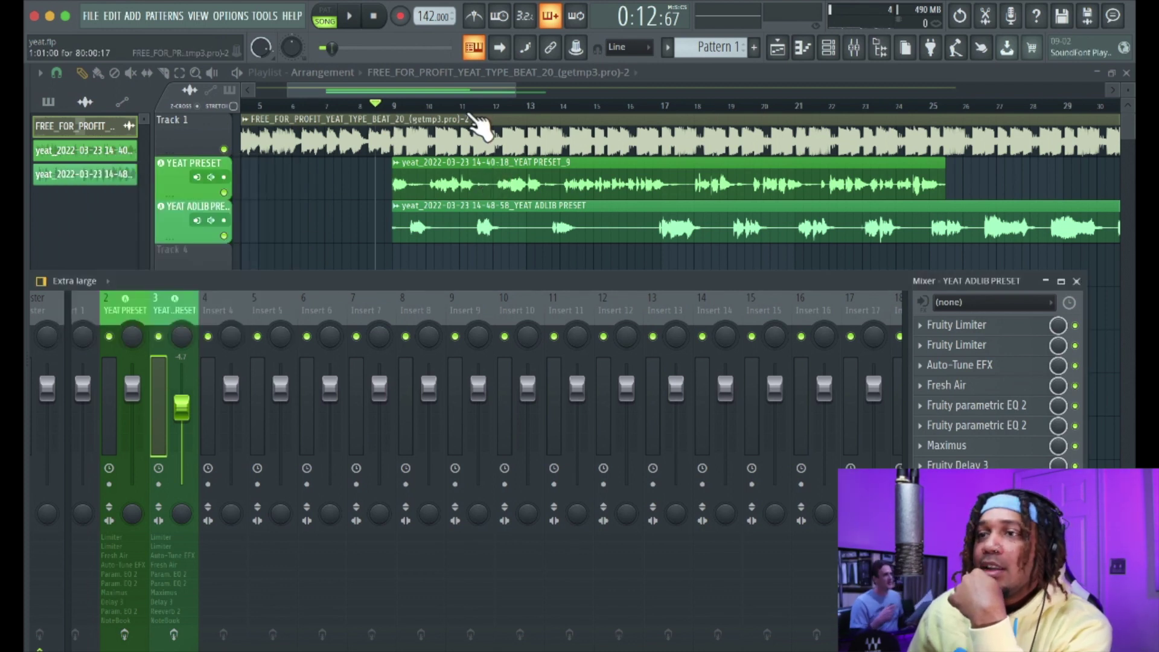
Step: Play back the beat with the main and ad-lib vocals and follow the playhead through the arrangement to about bar 18
key(F9)
drag(489, 85, 353, 83)
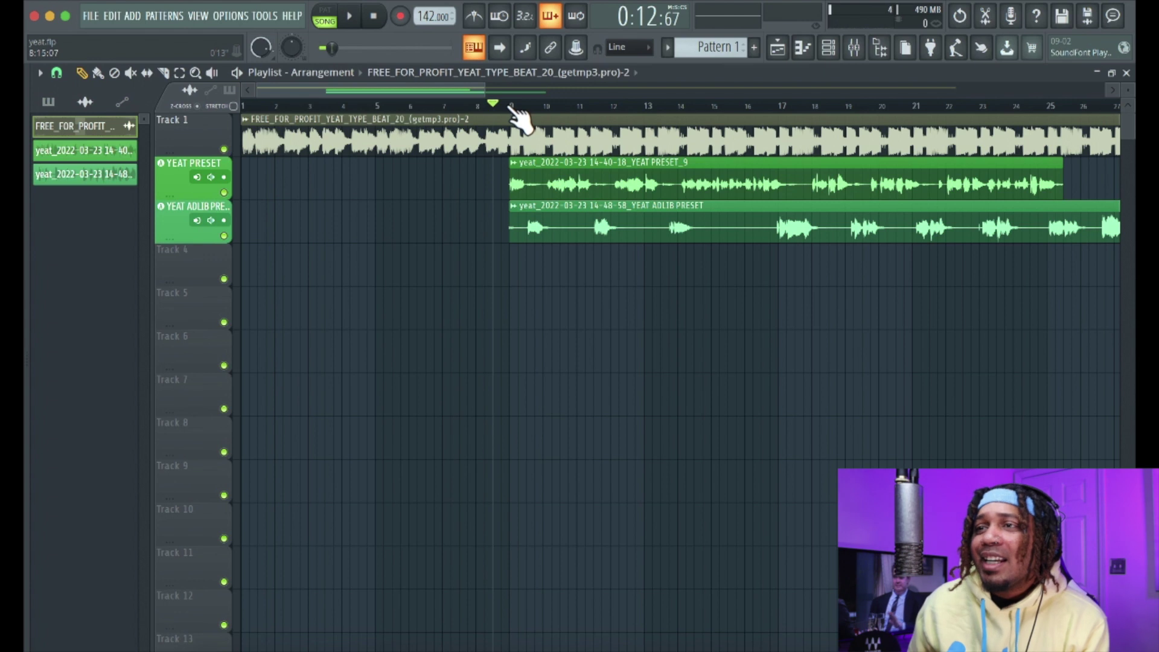
click(853, 48)
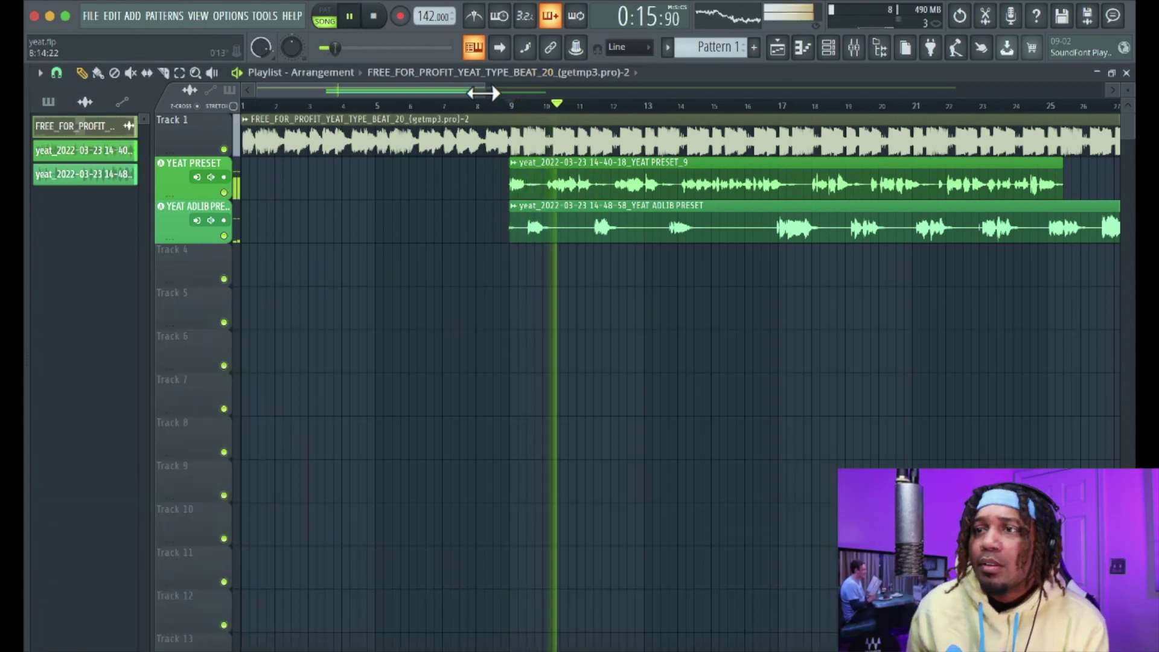
scroll(531, 112, up, 2)
scroll(755, 198, right, 4)
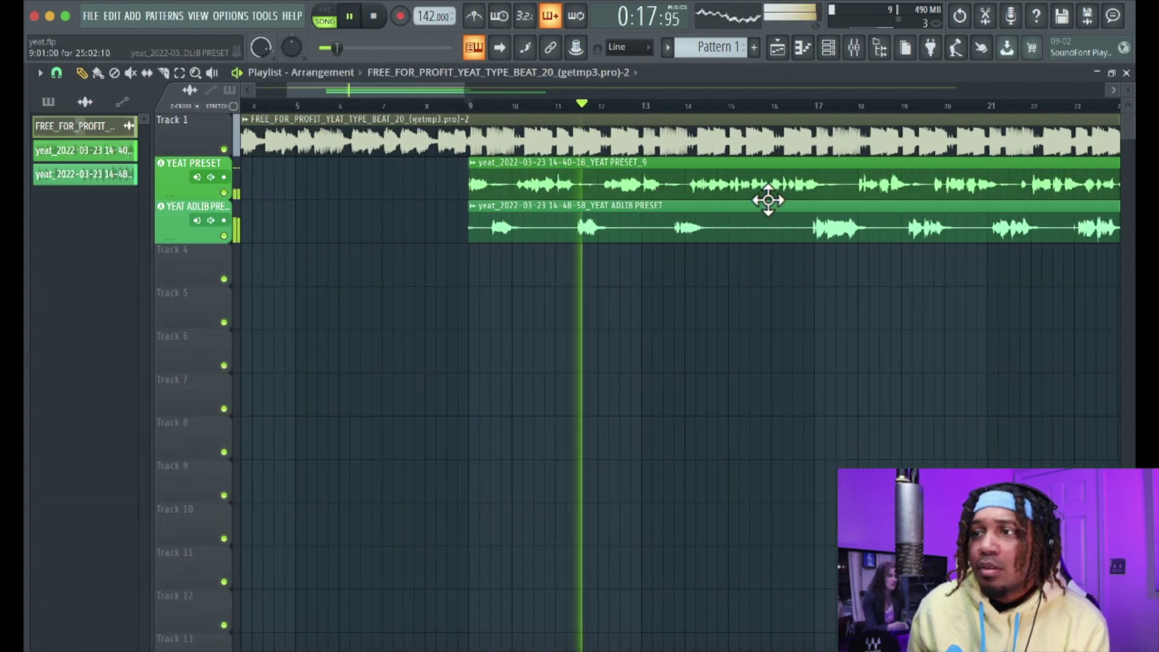
scroll(699, 196, right, 3)
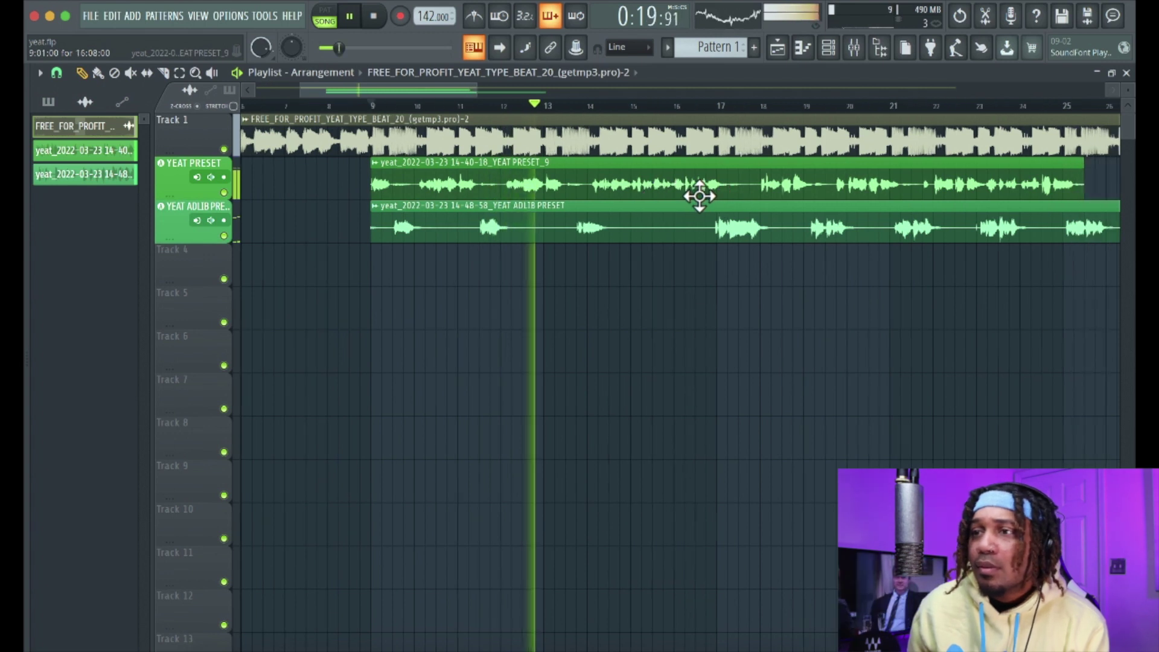
scroll(700, 196, right, 4)
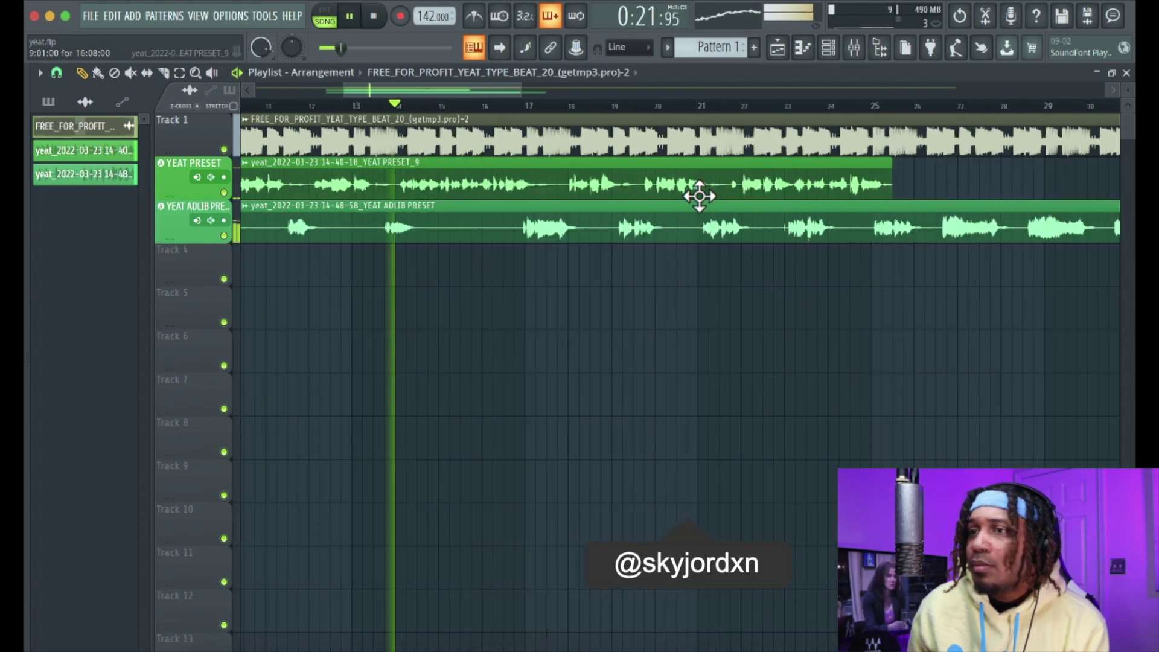
scroll(699, 199, right, 2)
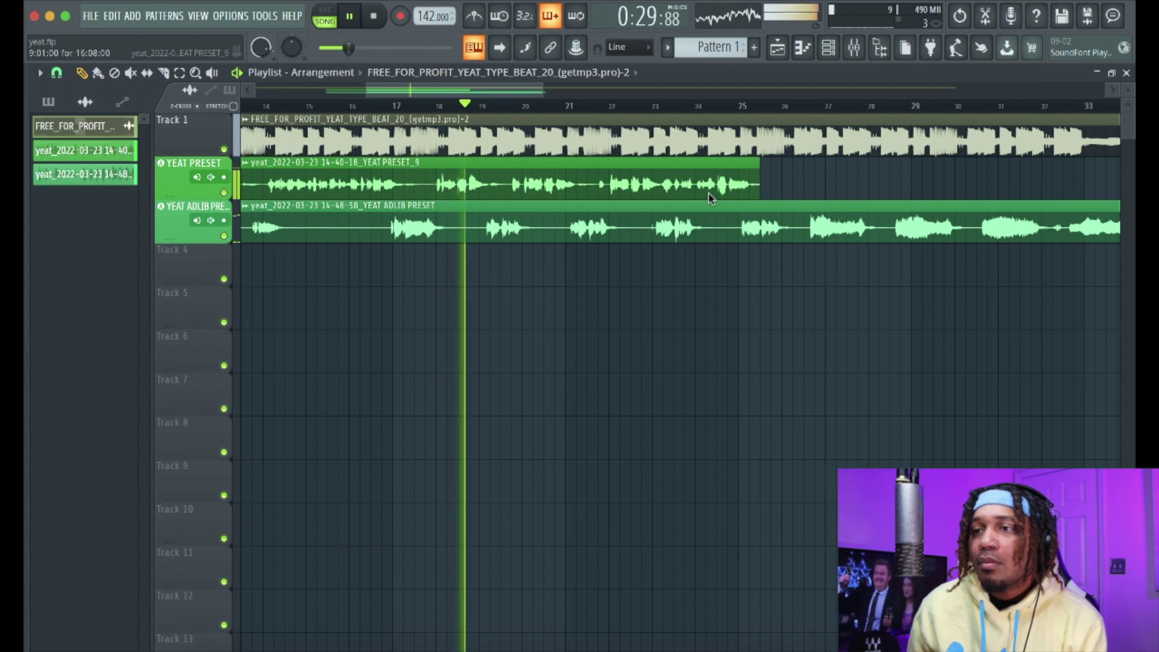
key(space)
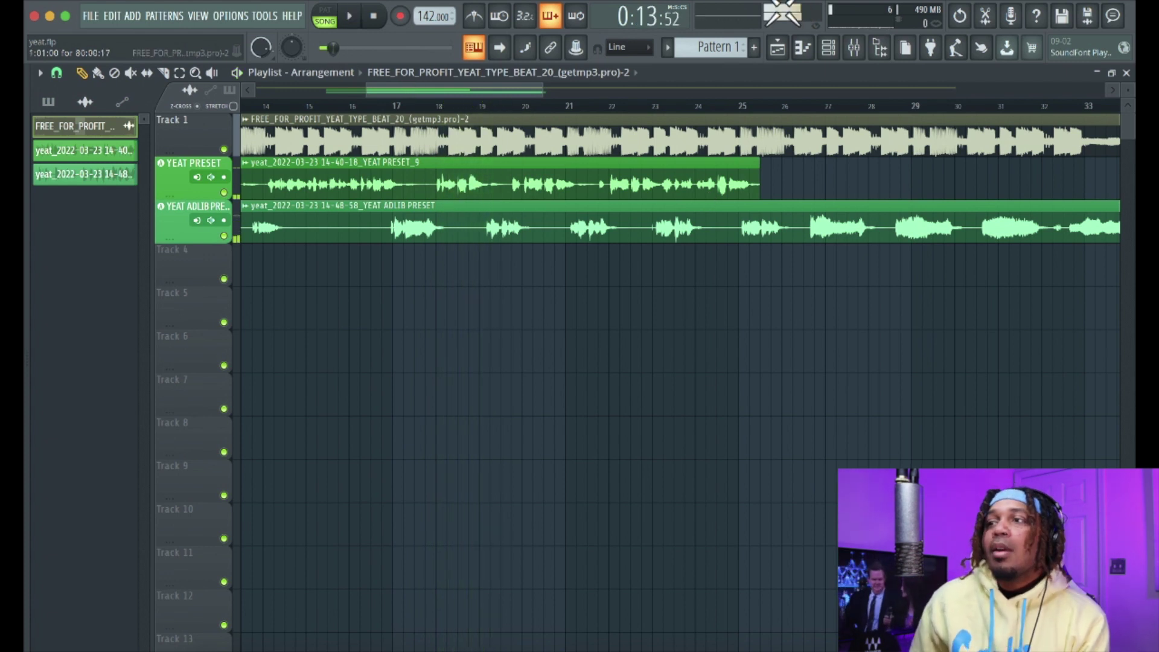
Step: Browse the Mike Dean patches in the YEAT ADLIB PRESET track's Auto-Tune EFX and close the plugin
click(855, 49)
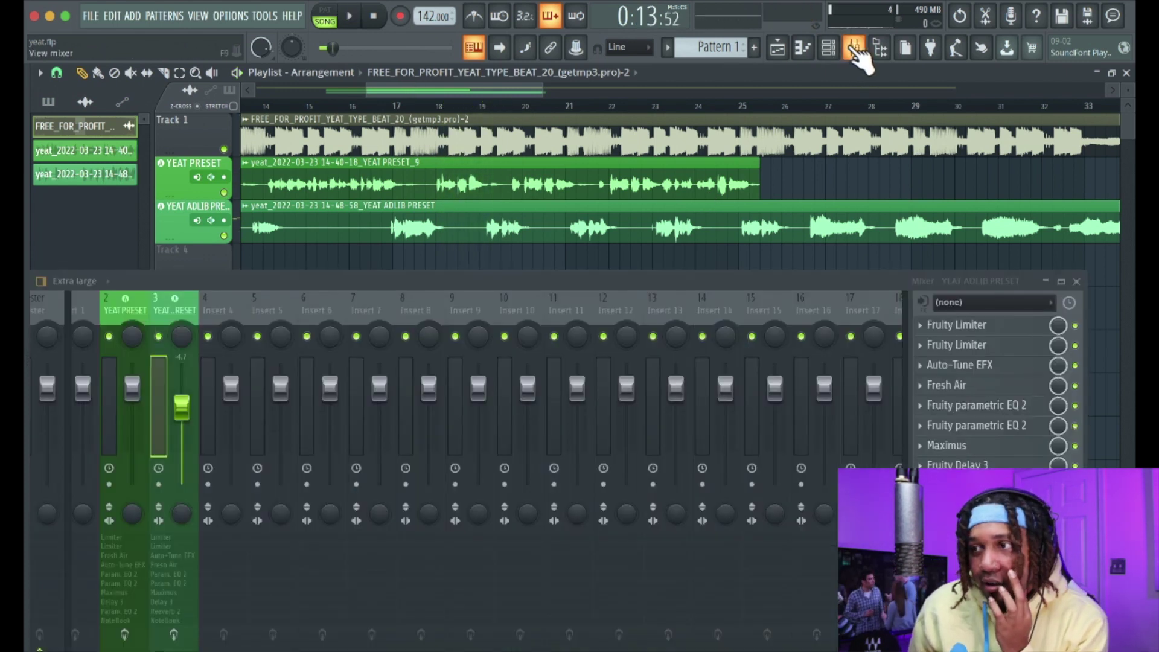
click(973, 363)
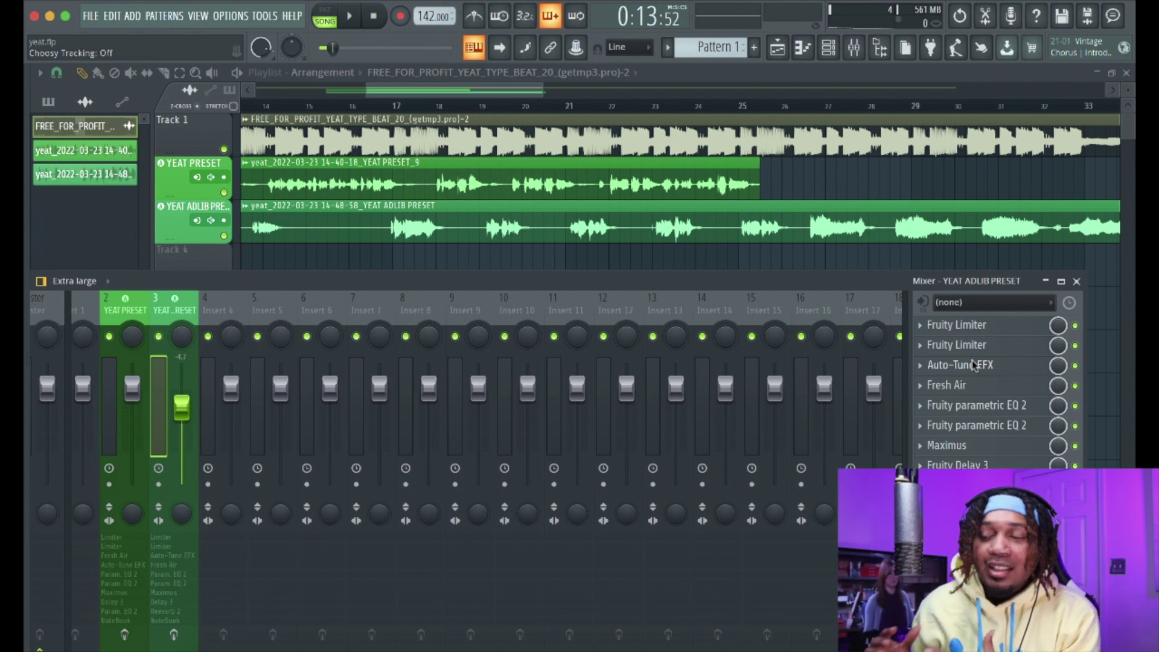
click(973, 363)
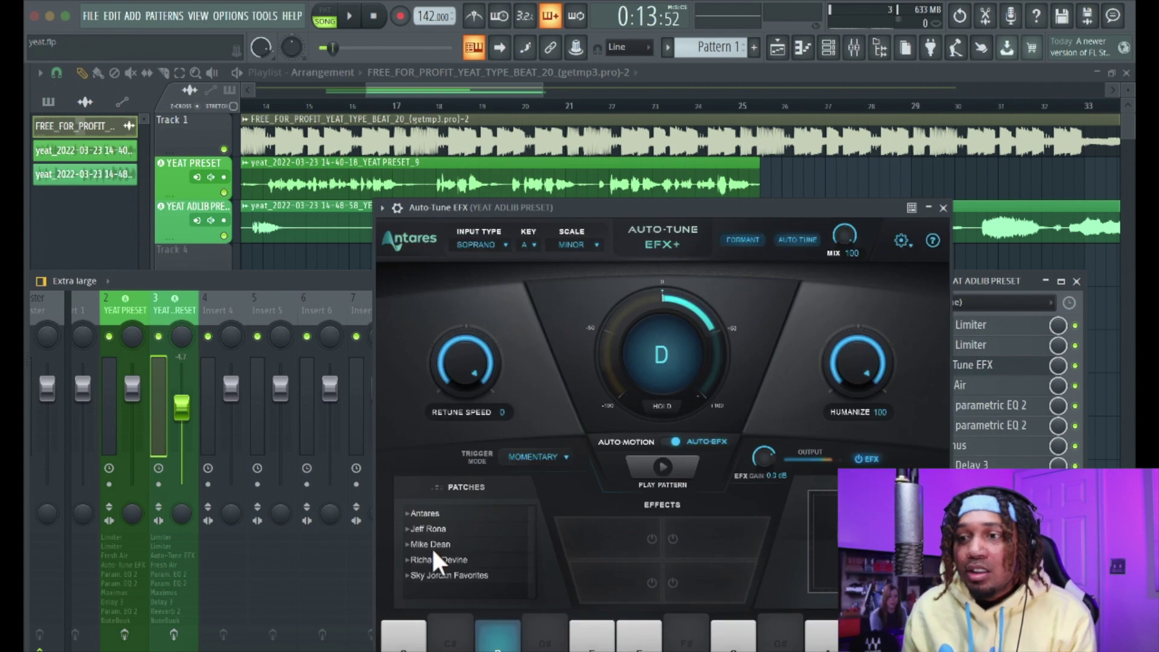
click(406, 545)
scroll(472, 554, down, 3)
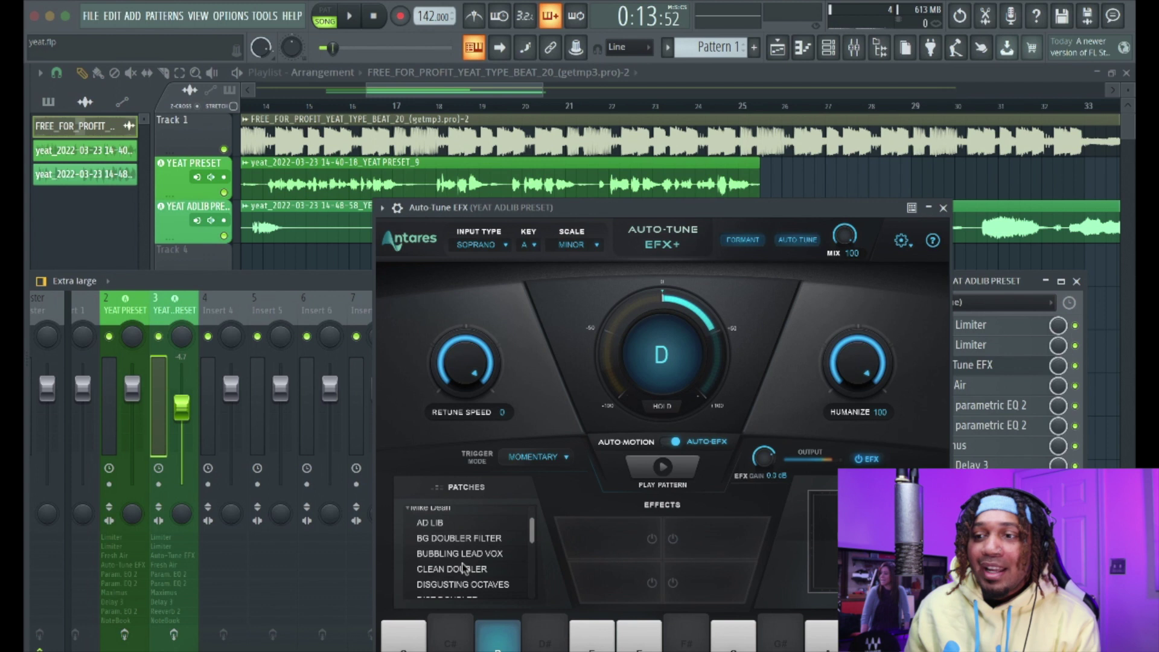
click(945, 208)
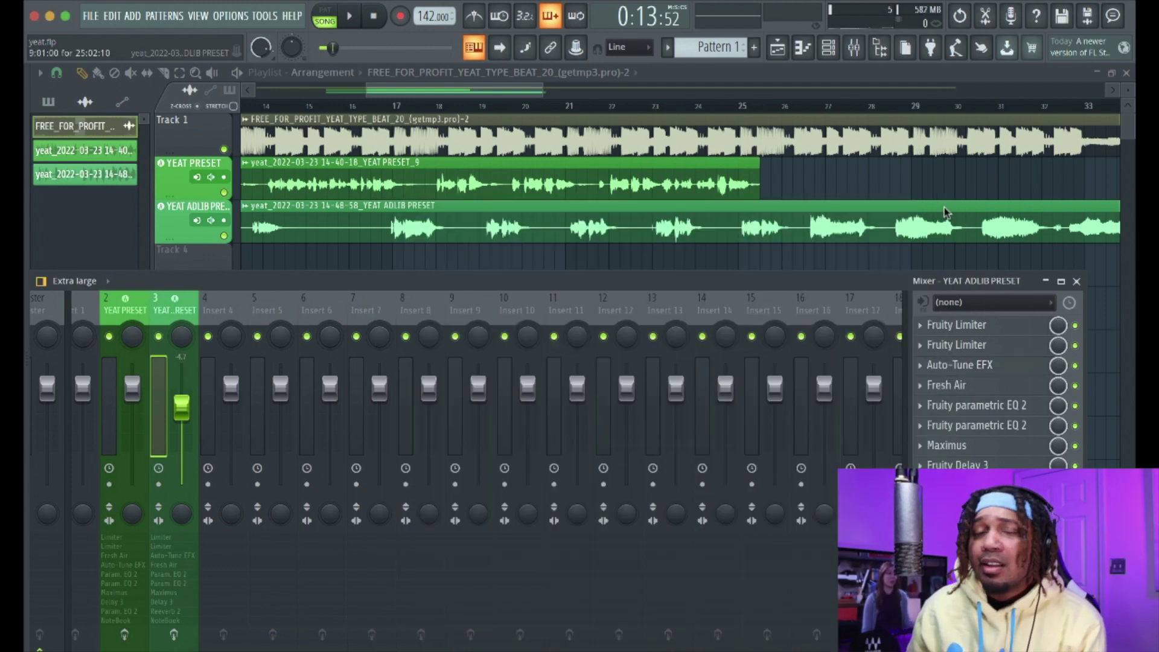